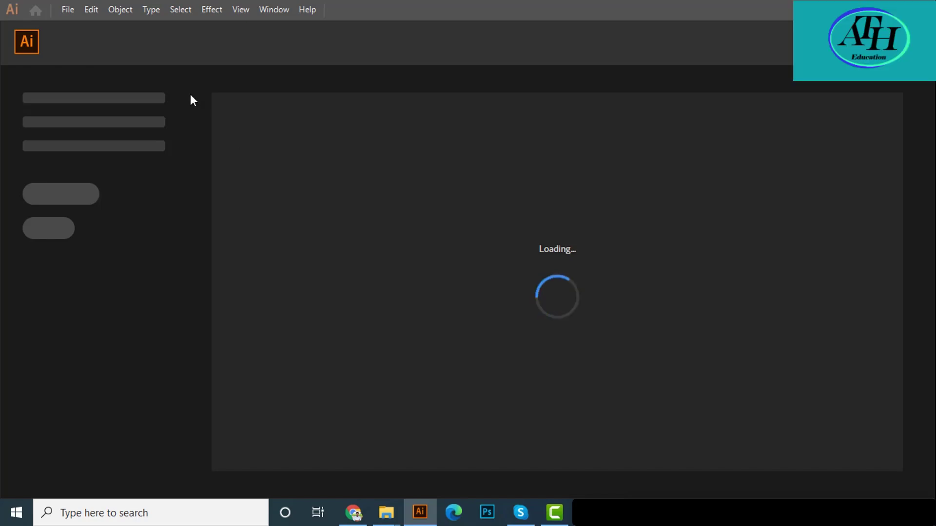
Start a new document and review the Saved, Mobile, Web, Print, Film & Video and Art & Illustration preset categories.
left_click(68, 10)
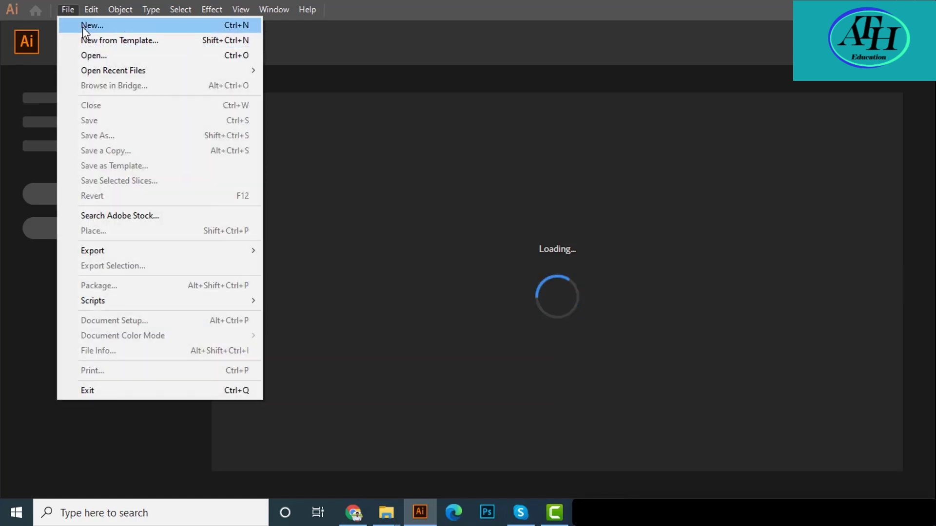
left_click(83, 27)
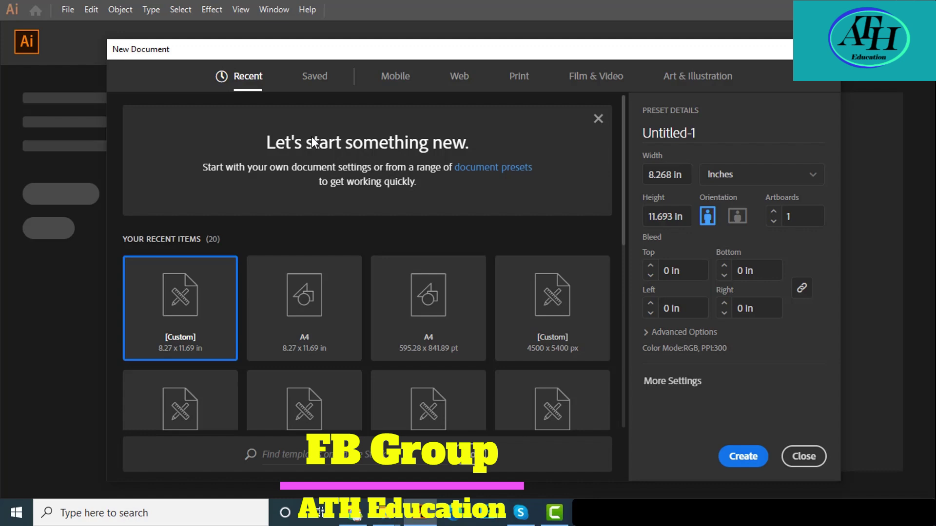
left_click(306, 85)
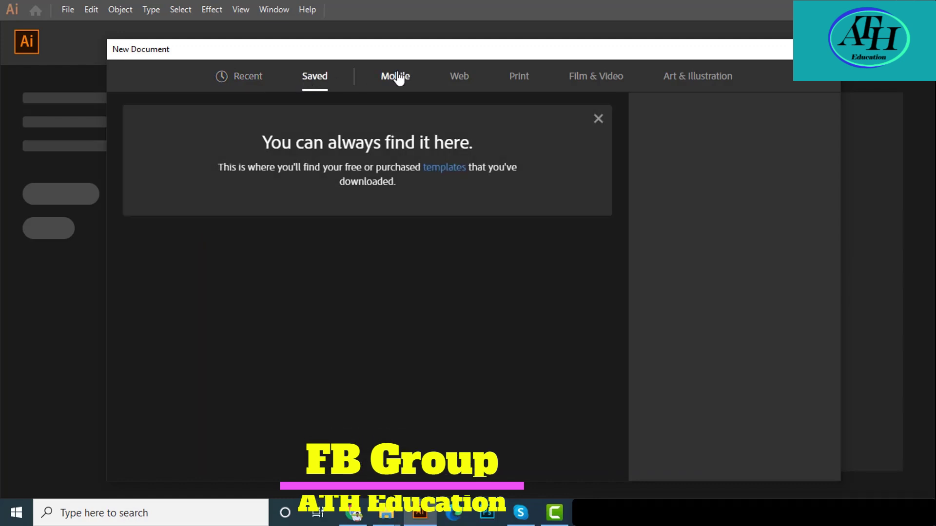
left_click(396, 74)
left_click(459, 78)
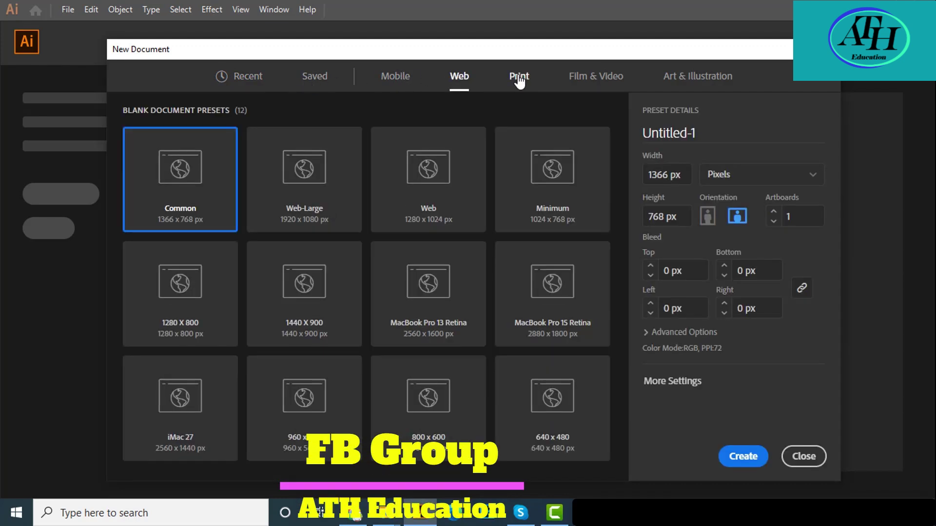
left_click(518, 75)
left_click(588, 81)
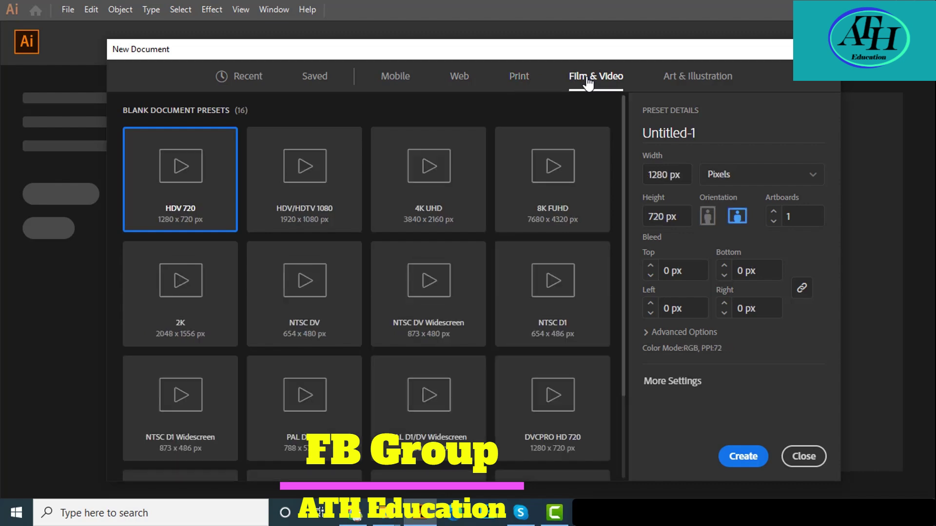
left_click(673, 78)
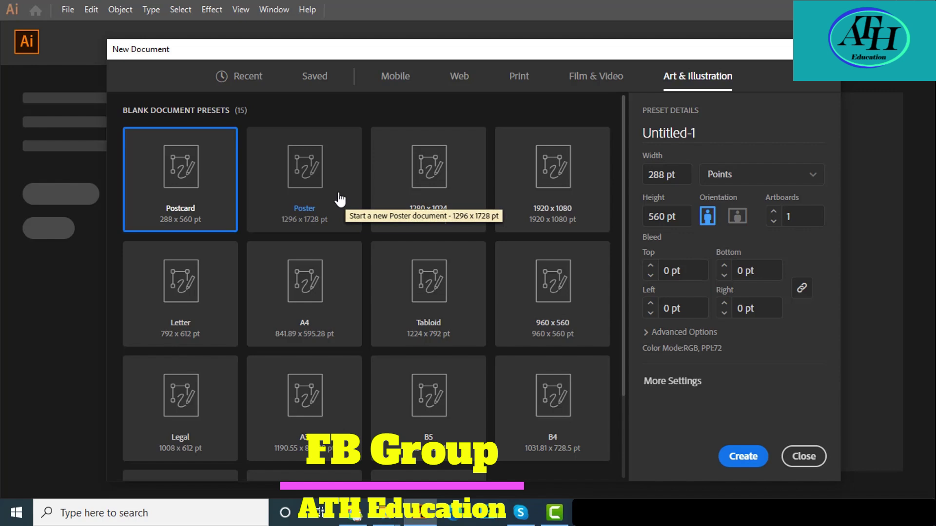
Choose the recent 595.28 x 841.89 pt A4 preset for the new document and set its units to Inches.
left_click(247, 77)
left_click(427, 295)
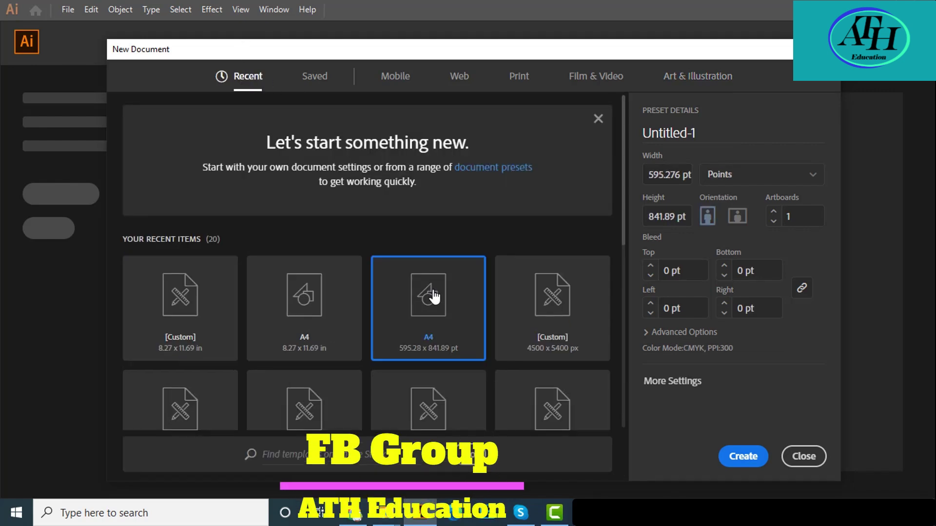
left_click(738, 173)
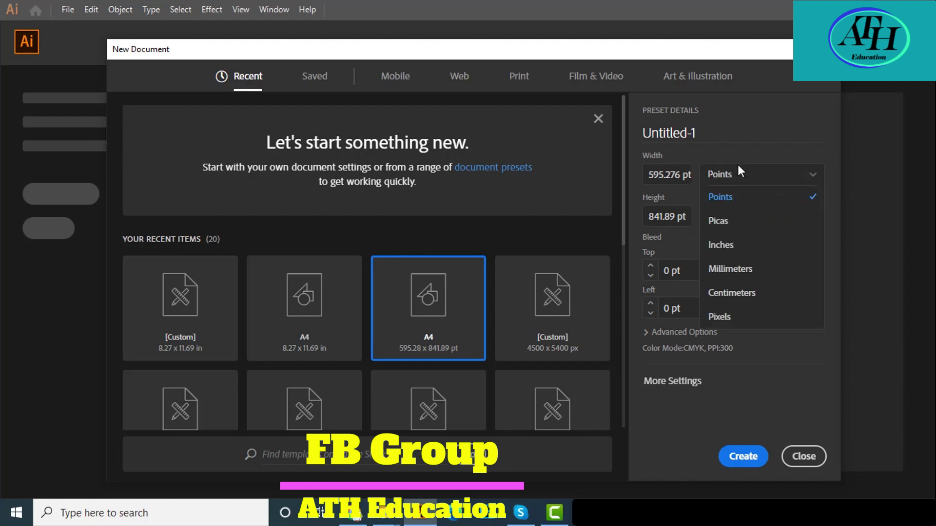
left_click(742, 251)
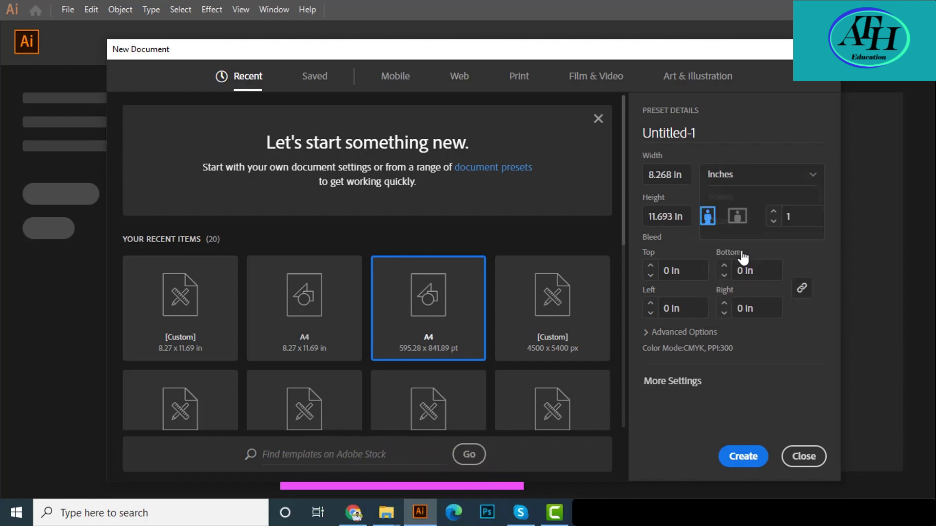
left_click(683, 178)
double_click(682, 178)
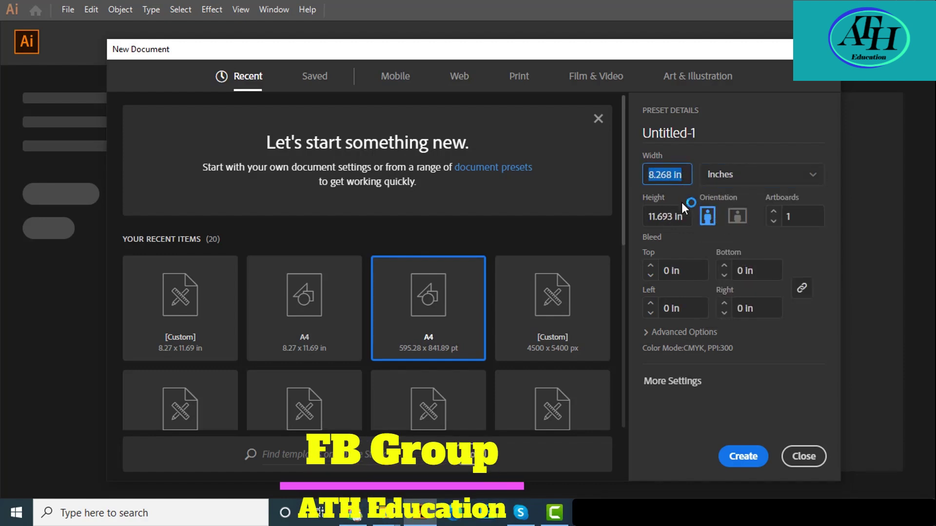
double_click(683, 218)
left_click(729, 185)
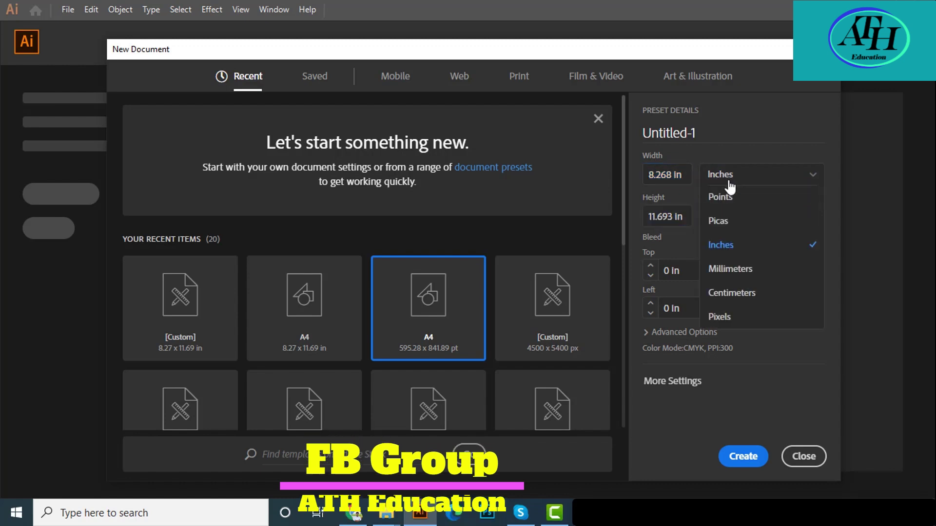
double_click(685, 174)
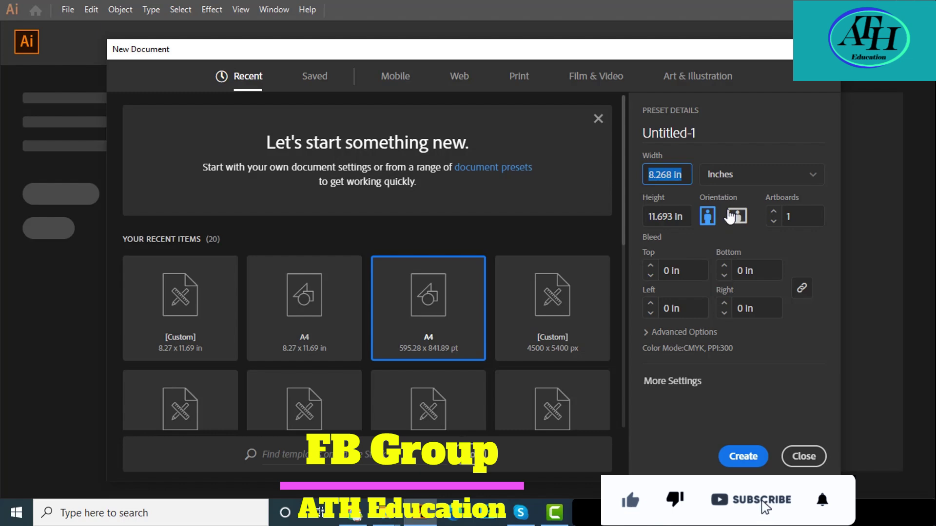
In the additional document settings, keep the color mode at CMYK and choose High (300 ppi) raster effects.
left_click(663, 384)
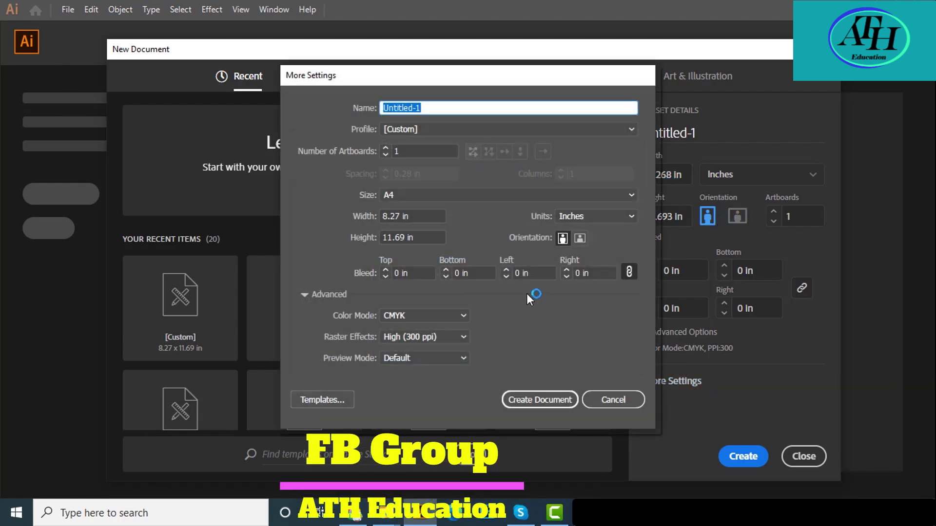
left_click(421, 316)
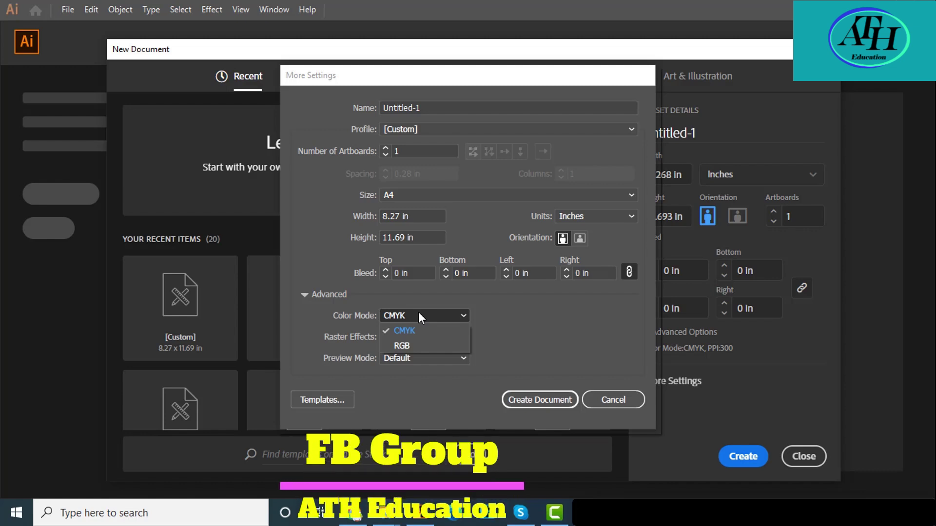
left_click(418, 315)
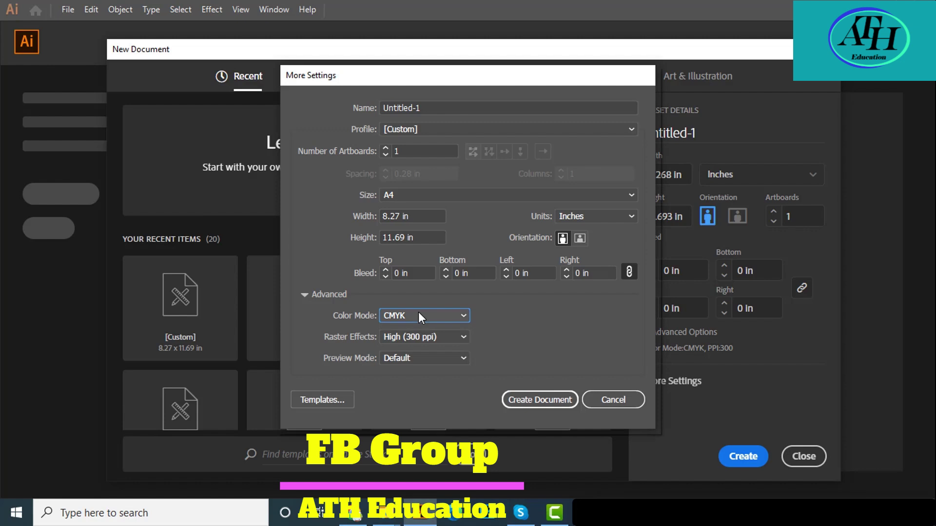
left_click(396, 337)
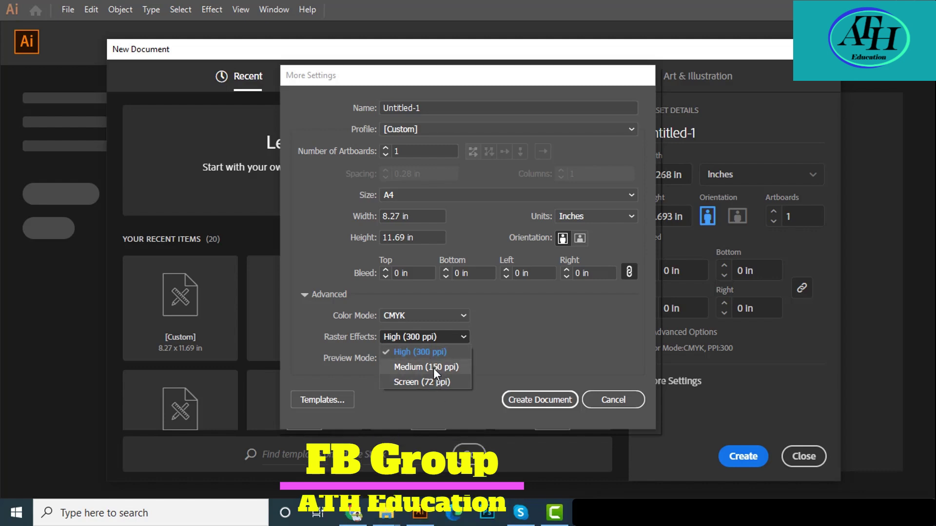
left_click(429, 353)
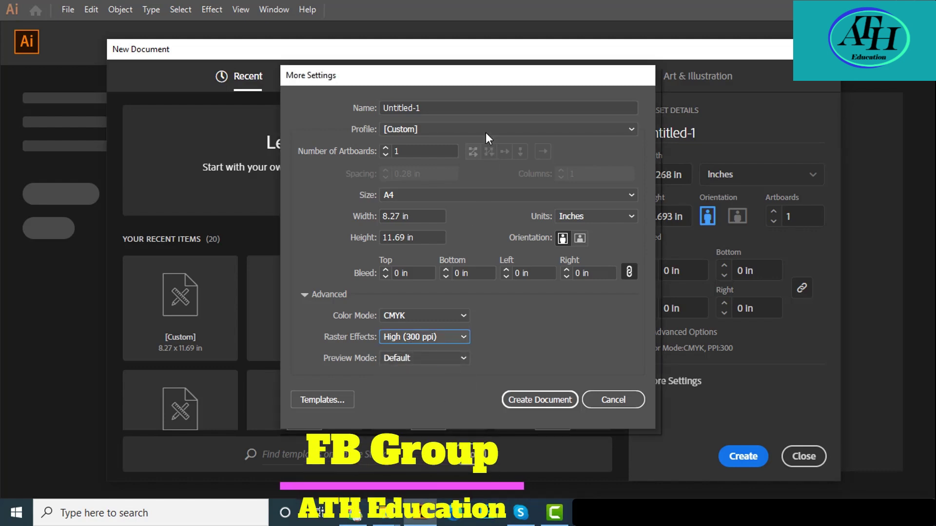
Name the document Demo and create it.
left_click(469, 109)
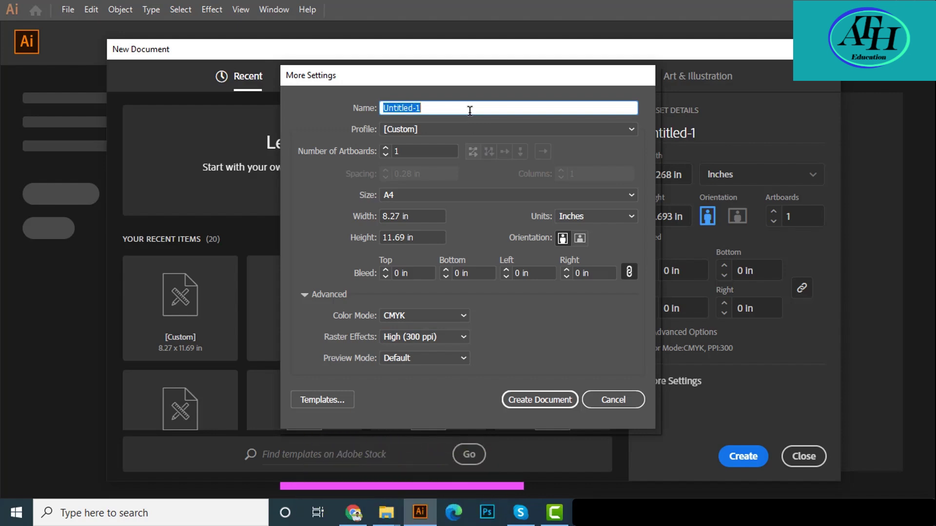
type("De")
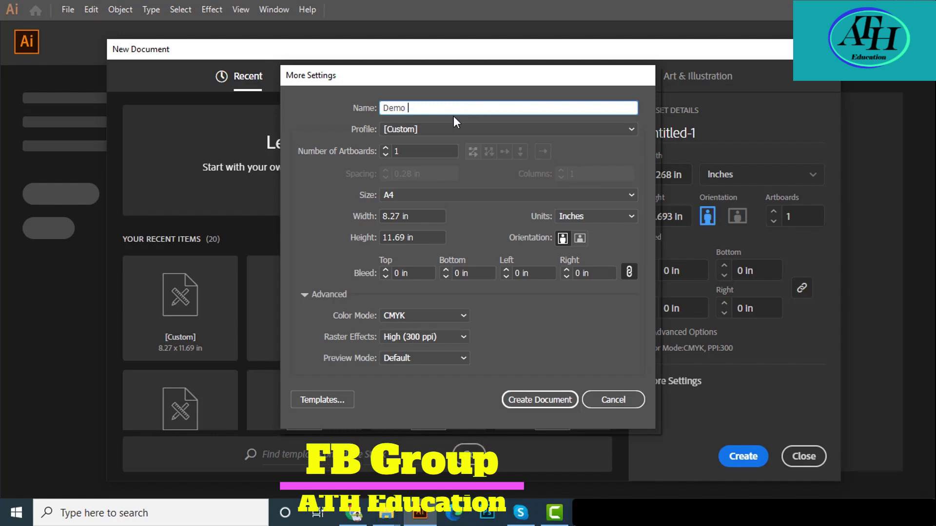
type("mo")
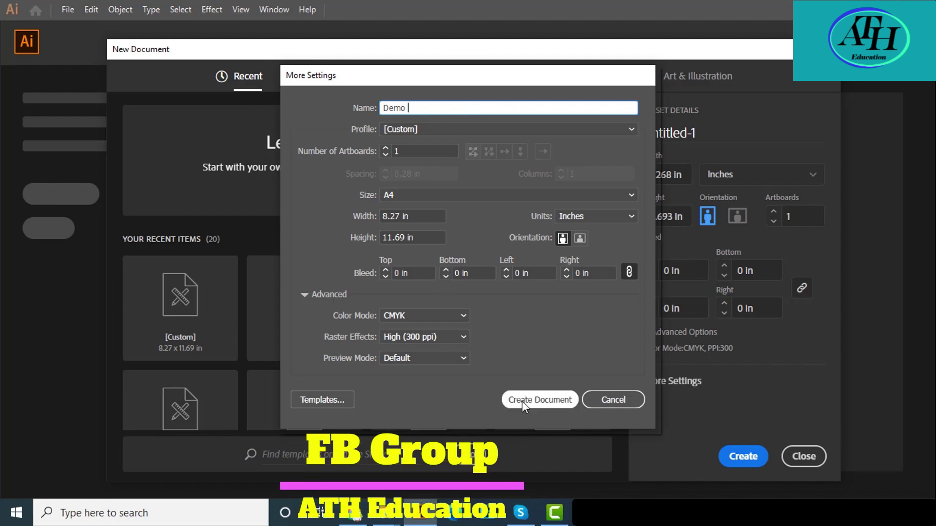
left_click(522, 401)
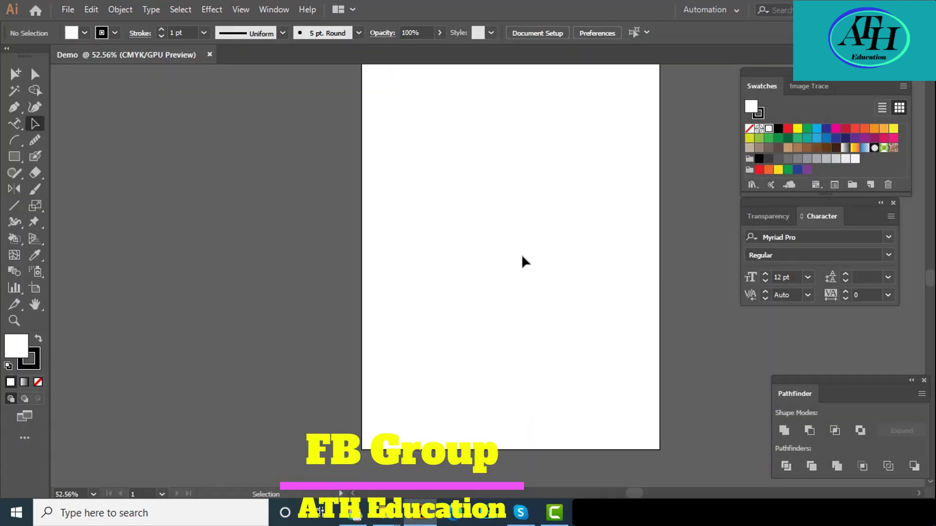
left_click_drag(351, 111, 585, 383)
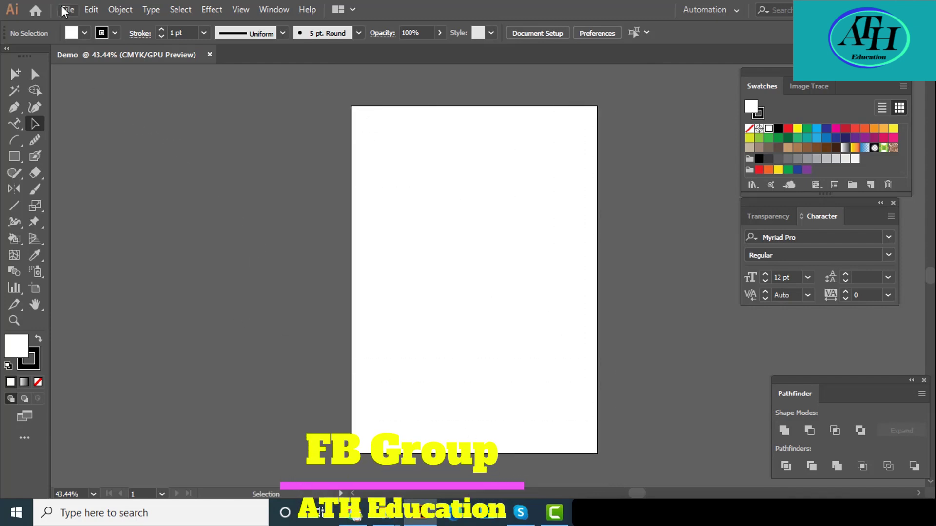
left_click(73, 11)
left_click(92, 10)
left_click(92, 10)
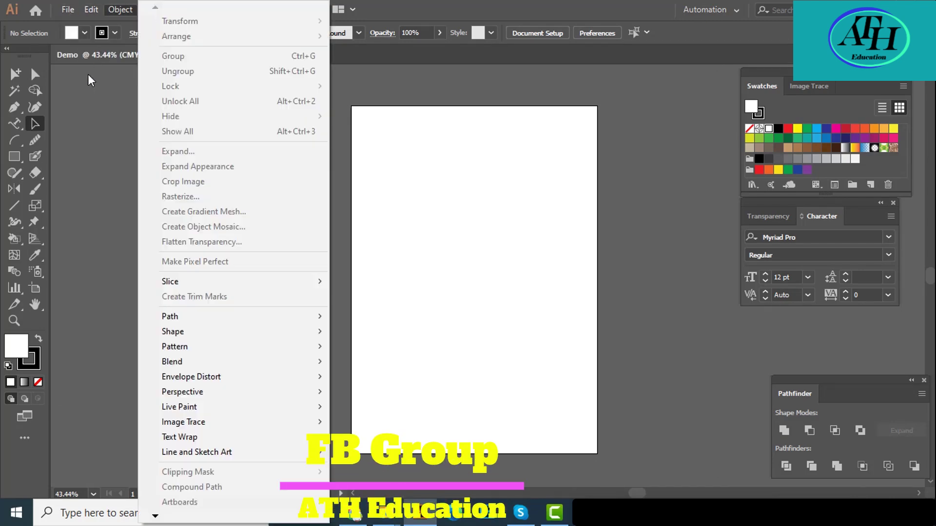
key("Escape")
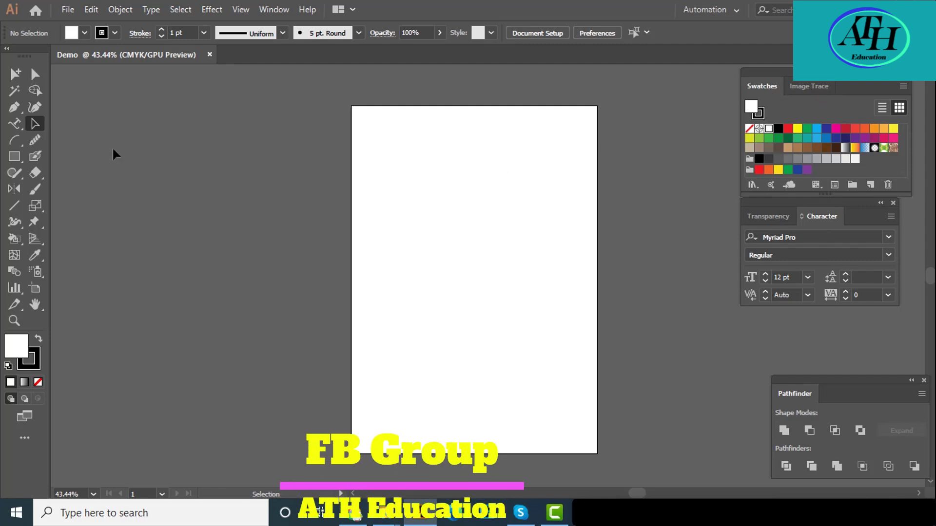
left_click_drag(130, 122, 544, 401)
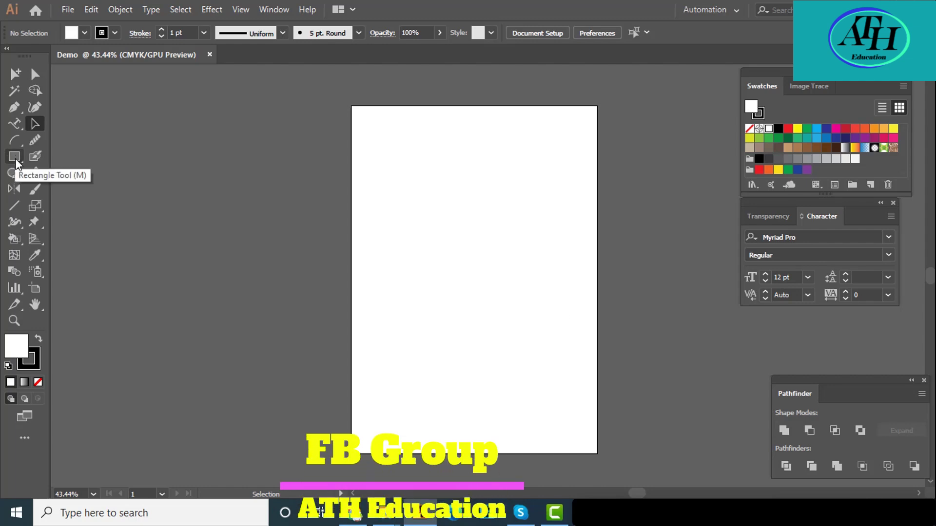
Draw a white square with a black outline on the empty canvas left of the artboard, and deselect it.
left_click(17, 162)
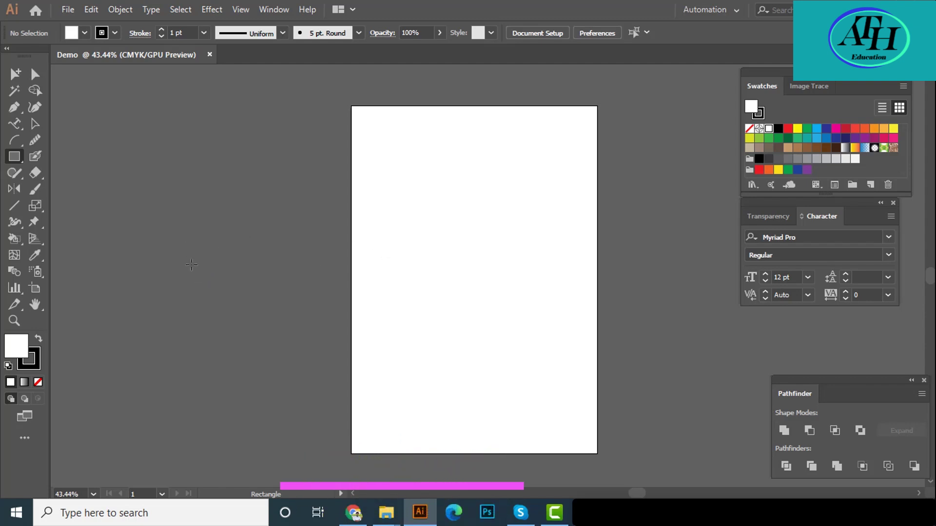
left_click(34, 354)
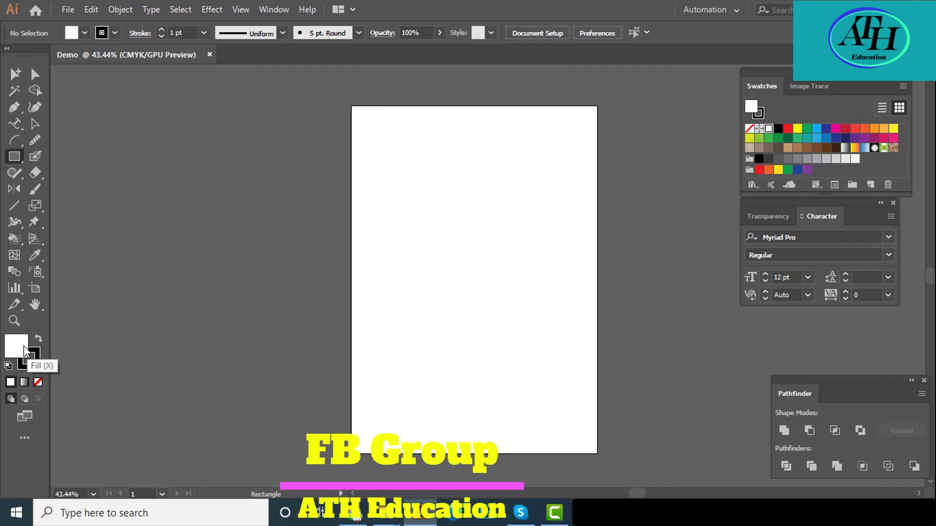
mouse_move(110, 164)
left_mouse_down()
mouse_move(200, 236)
mouse_move(225, 279)
left_mouse_up()
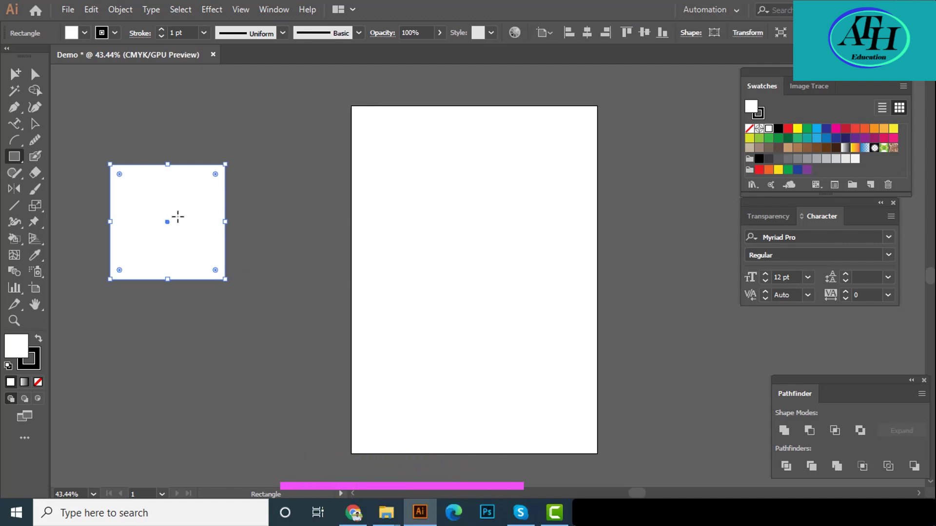
left_click(34, 124)
left_click(234, 182)
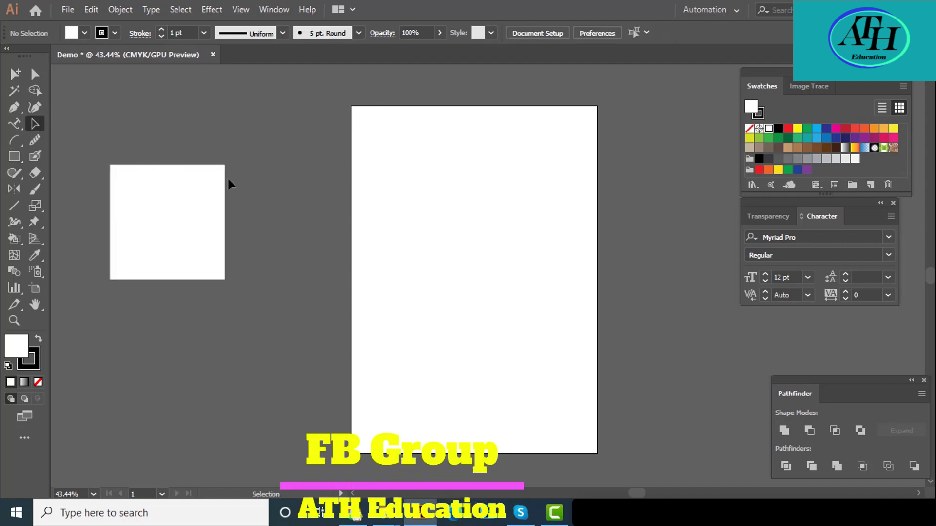
Set the stroke weight of the white square beside the artboard to 14 pt.
left_click(196, 230)
left_click_drag(167, 213, 478, 319)
left_click(393, 109)
left_click(406, 200)
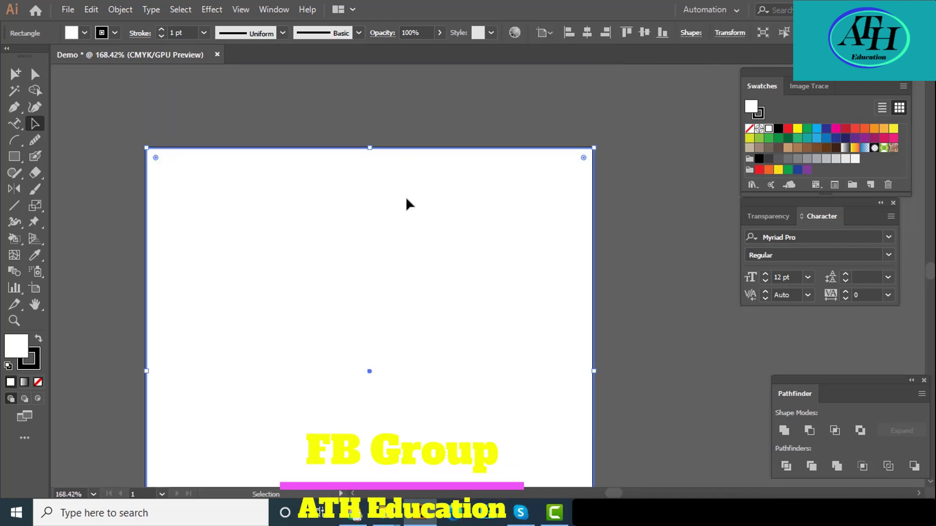
left_click(312, 124)
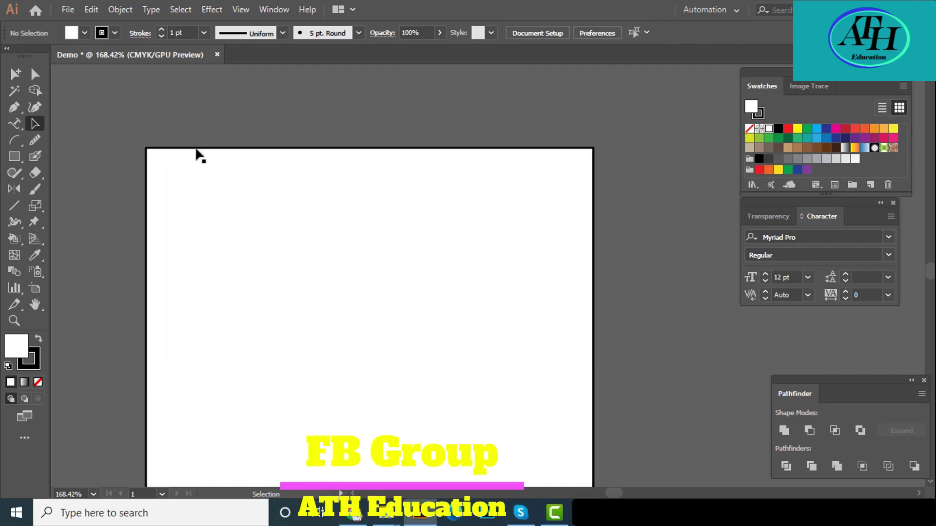
left_click(291, 214)
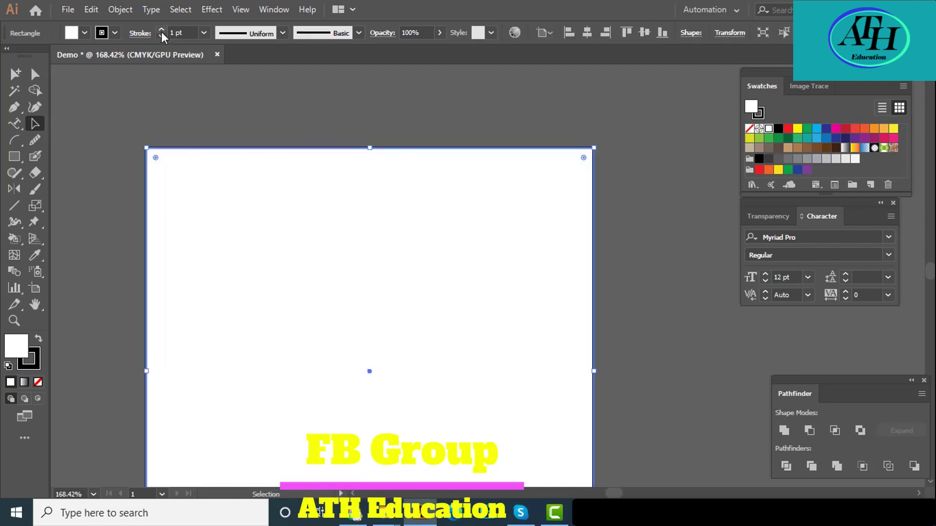
left_click(203, 33)
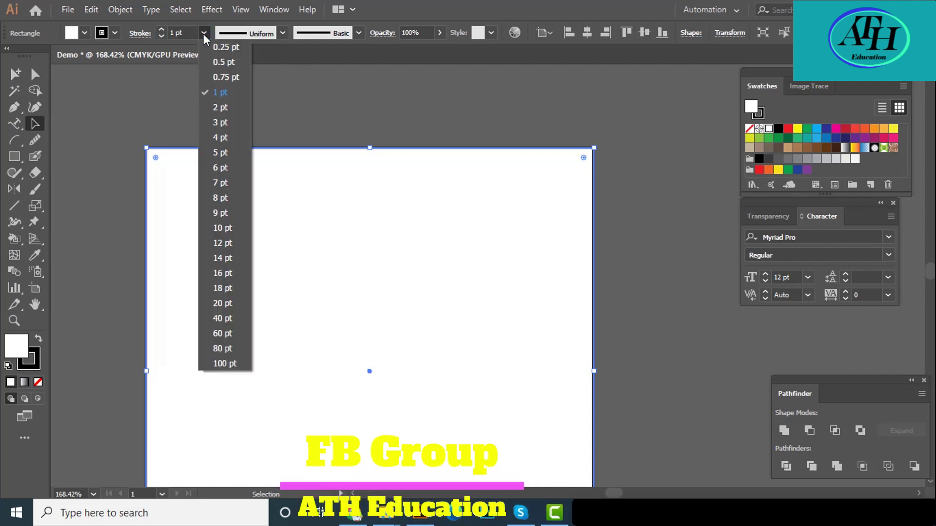
left_click(223, 258)
left_click(265, 105)
left_click_drag(466, 215, 272, 224)
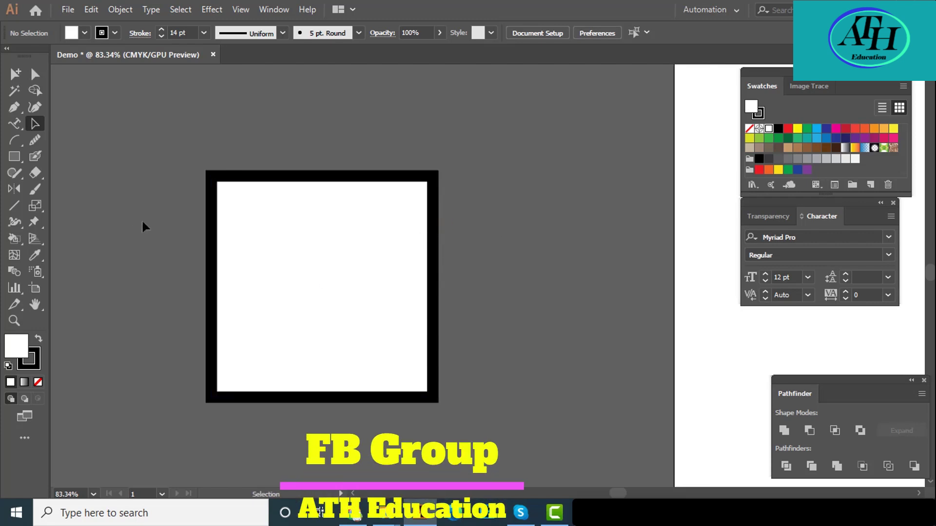
left_click(251, 256)
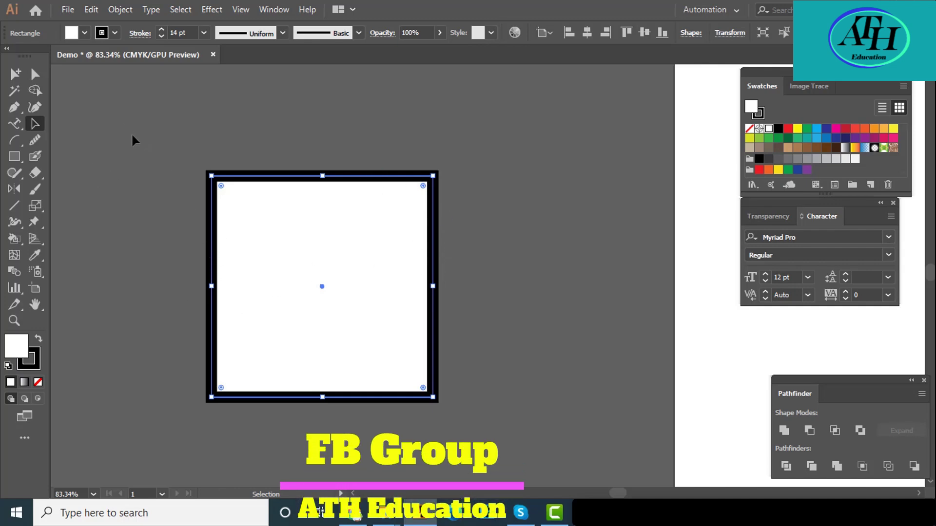
Try removing the white square's stroke with the None swatch, and undo the swatch change.
left_click(111, 34)
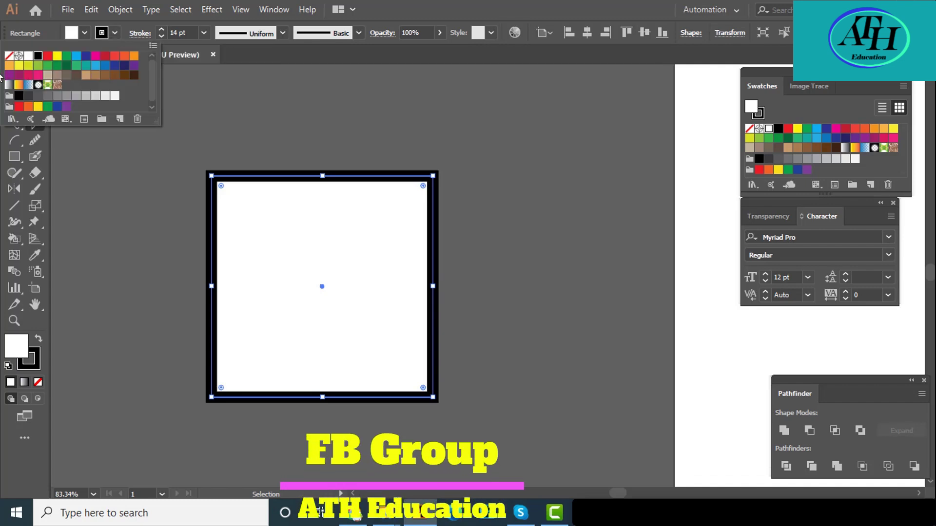
left_click(9, 56)
left_click(163, 244)
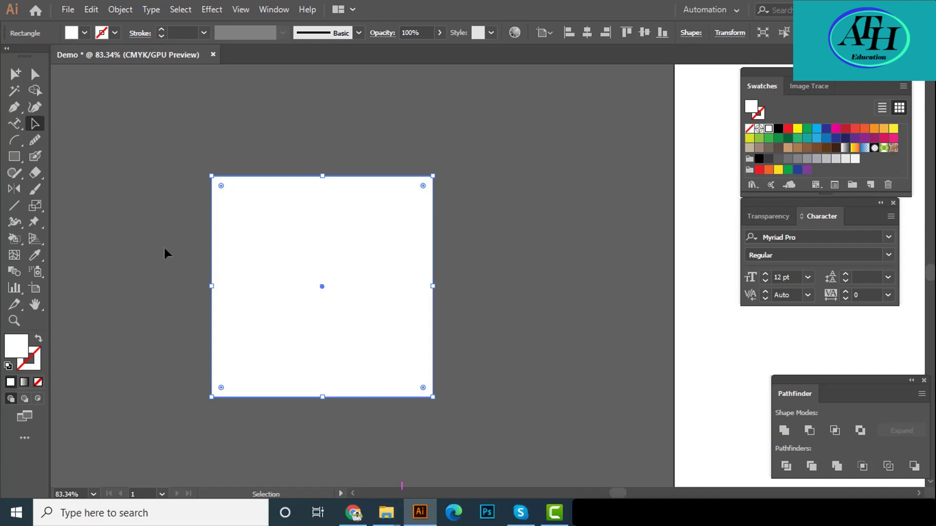
left_click(91, 13)
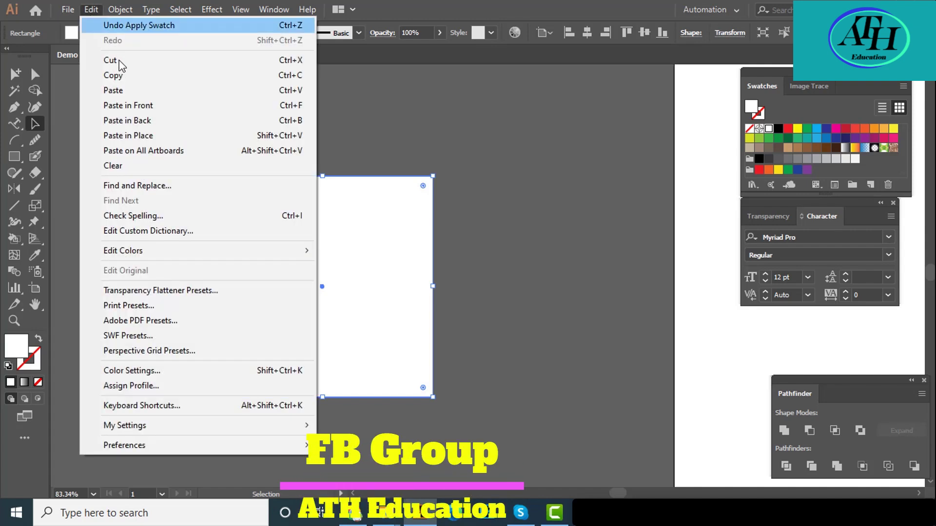
left_click(131, 27)
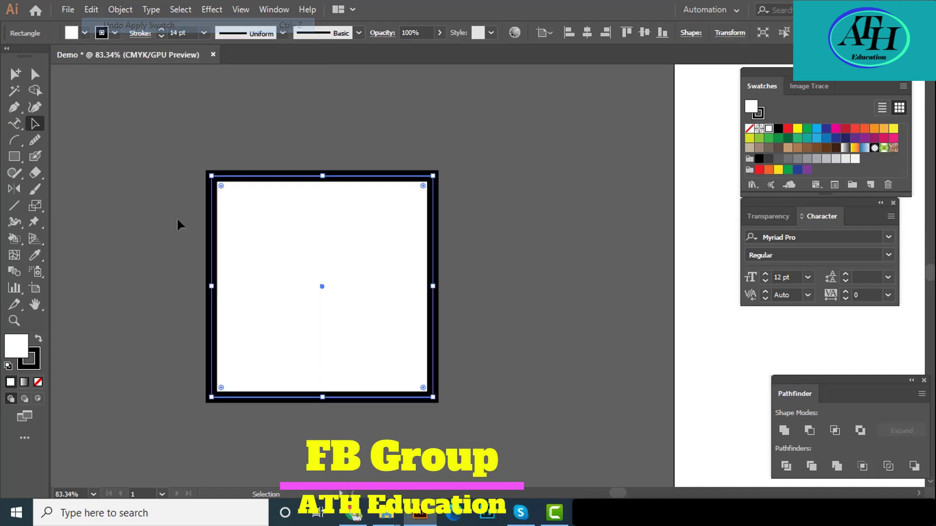
Set the white square's stroke to None, and close the floating color settings.
left_click(38, 364)
left_click(38, 382)
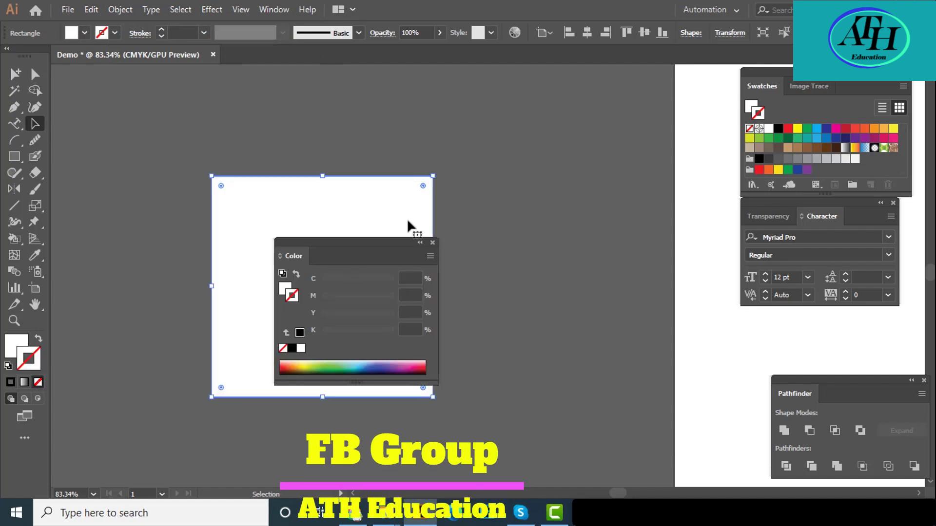
left_click(431, 241)
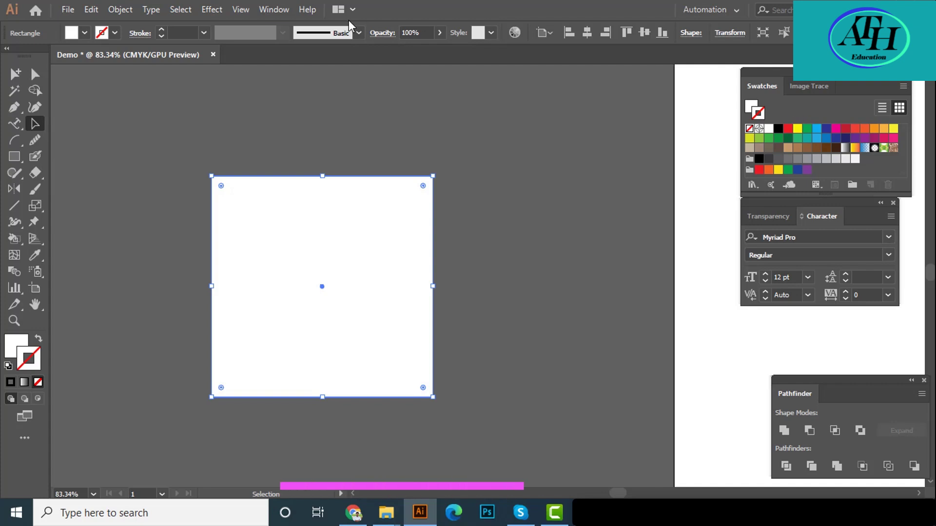
left_click(271, 10)
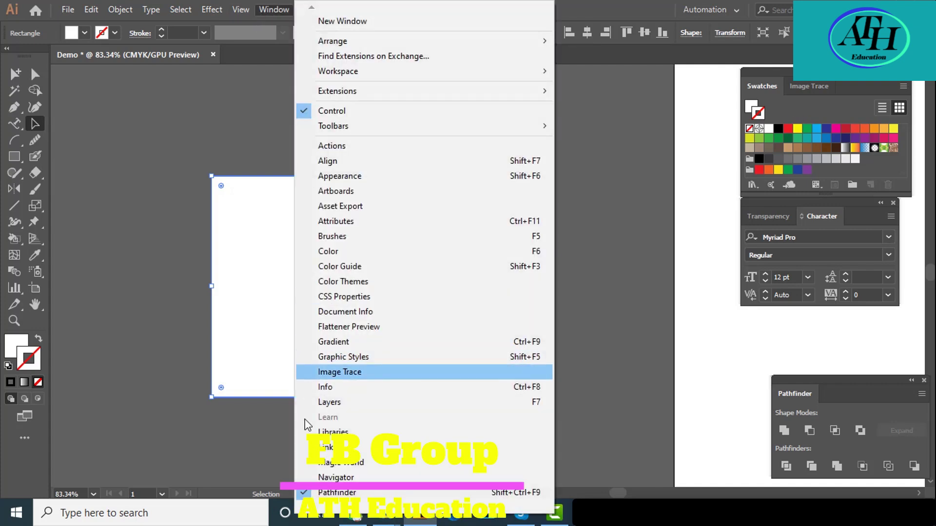
scroll(317, 507, "down", 5)
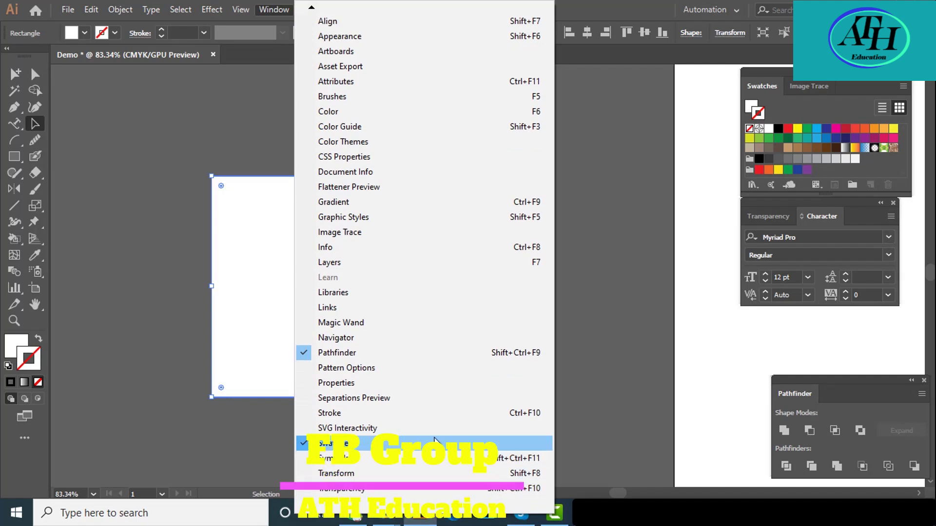
left_click(651, 320)
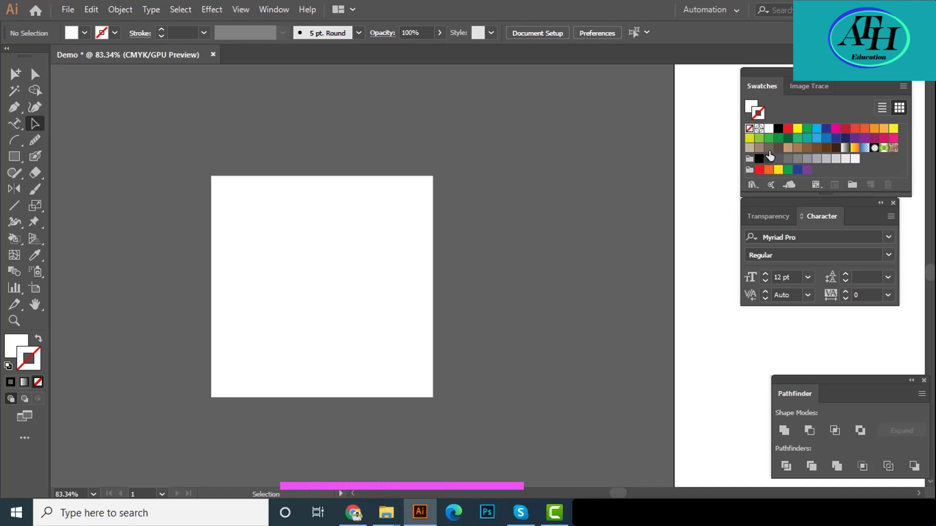
Draw a tall, narrow white rectangle between the square and the artboard with the Rectangle tool.
scroll(489, 224, "down", 1)
left_click_drag(441, 224, 487, 249)
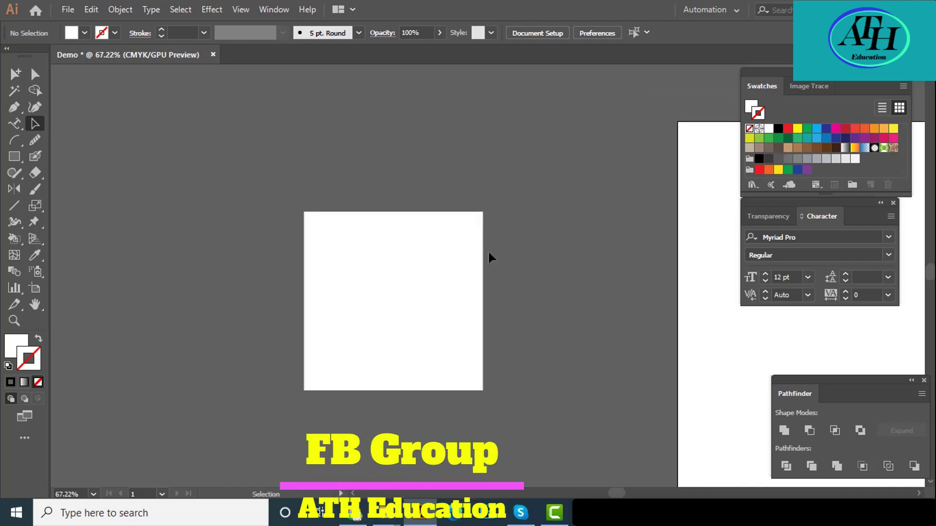
scroll(433, 290, "down", 1)
left_click_drag(422, 292, 246, 231)
left_click(306, 180)
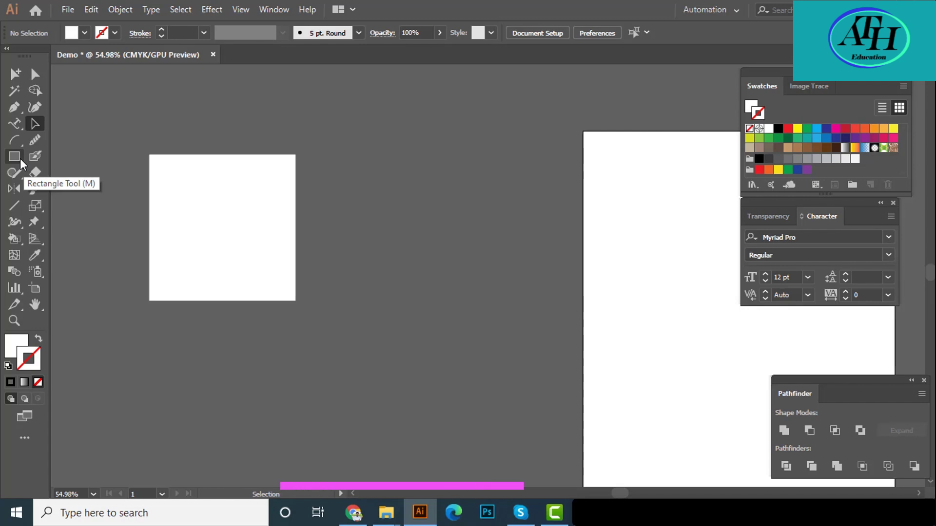
right_click(15, 158)
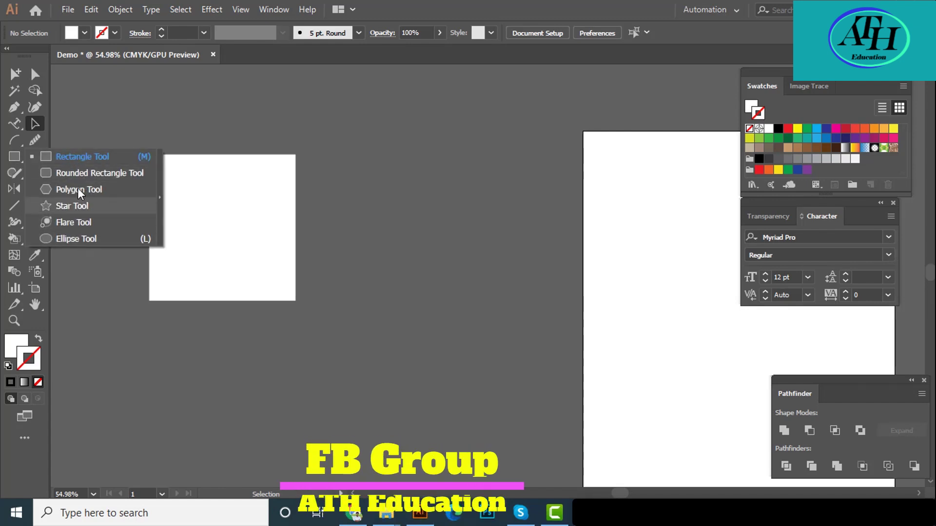
left_click(50, 156)
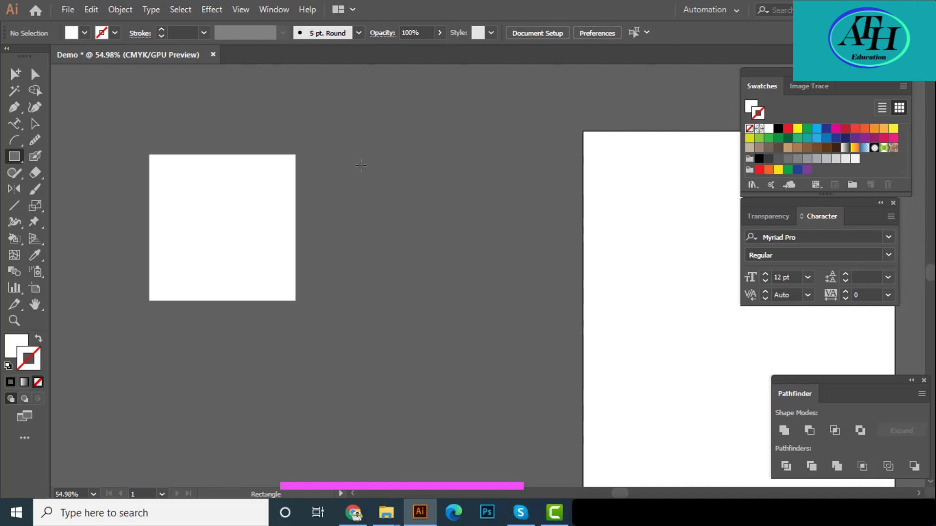
left_click_drag(351, 155, 399, 326)
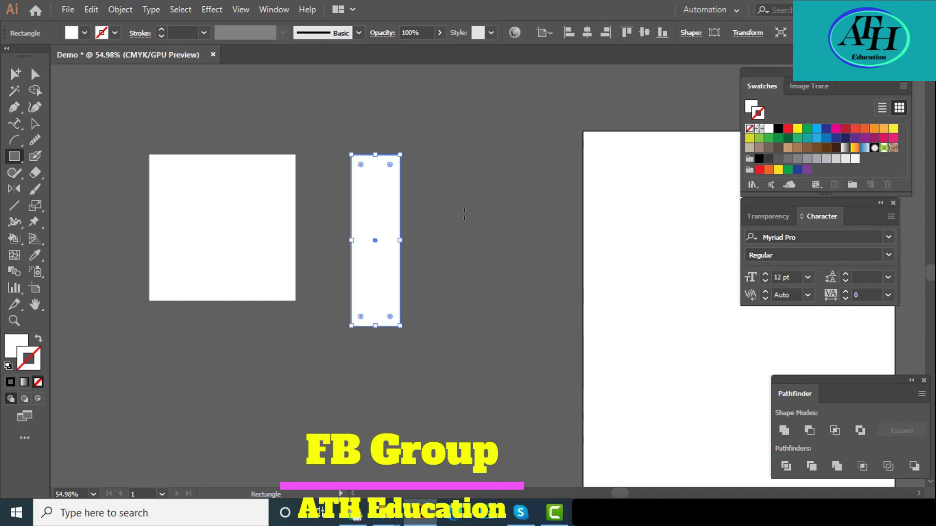
Draw a square about 3.38 in wide between the tall rectangle and the artboard.
left_click_drag(458, 222, 438, 241)
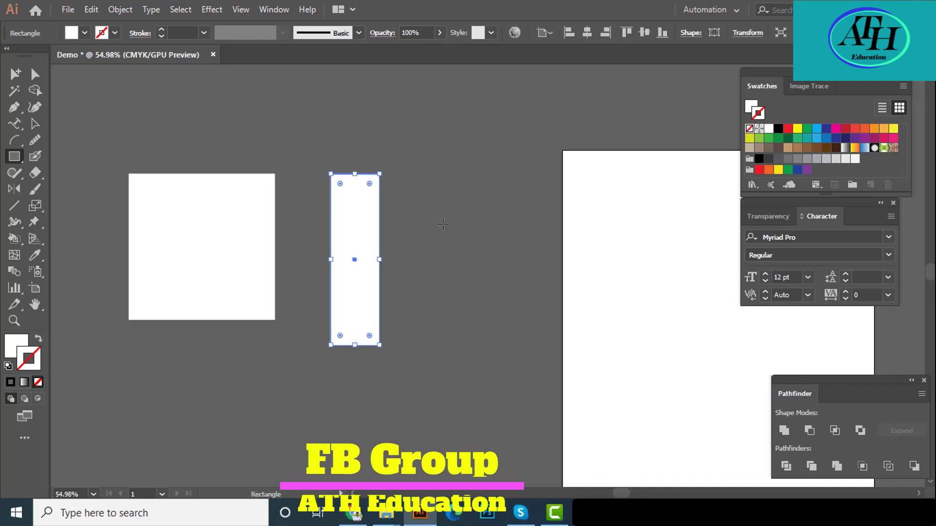
left_click_drag(426, 193, 553, 321)
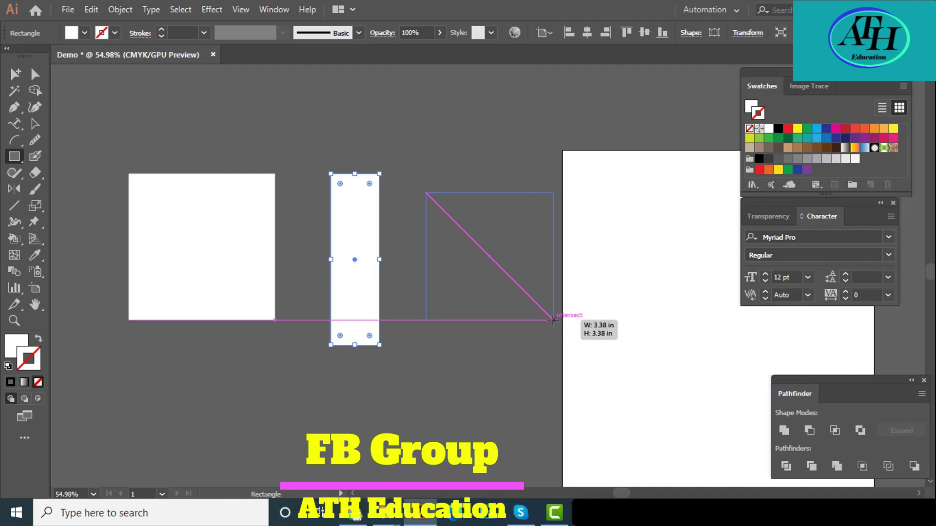
left_click_drag(553, 320, 553, 320)
left_click_drag(552, 320, 552, 321)
Create a rectangle with exact dimensions of 2 in width and 2 in height below the existing shapes.
scroll(399, 285, "down", 1)
left_click_drag(360, 285, 387, 253)
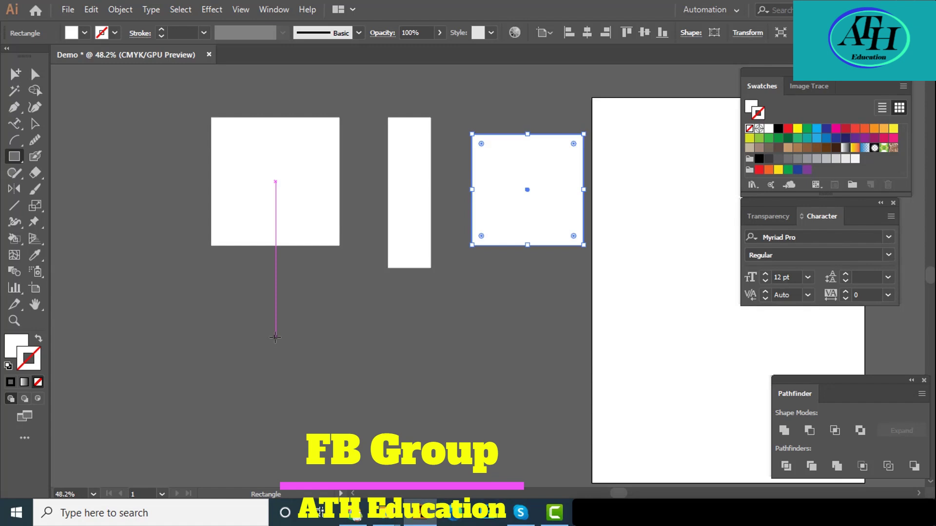
left_click(275, 337)
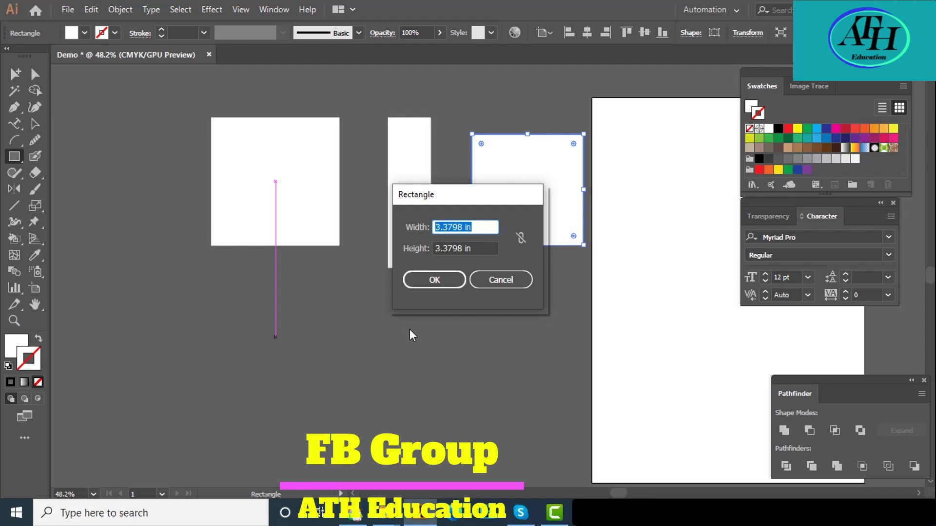
key("Escape")
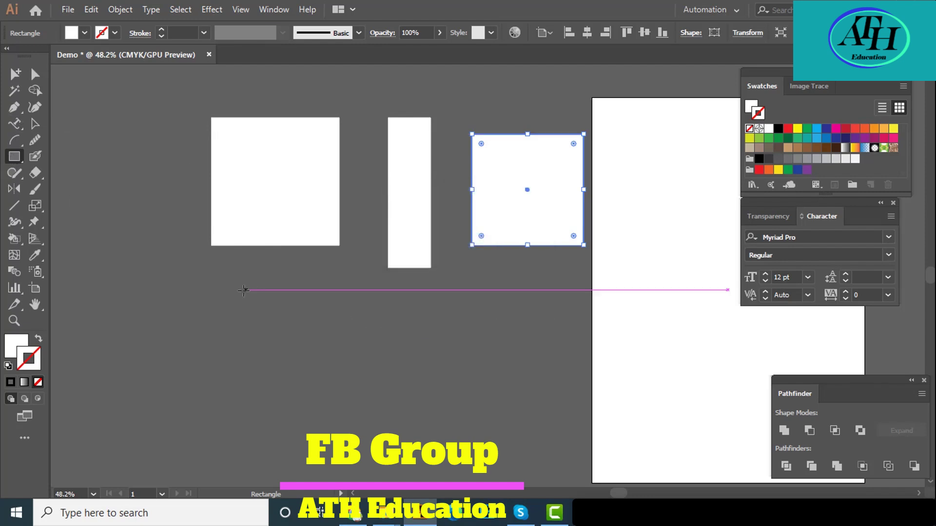
left_click(444, 337)
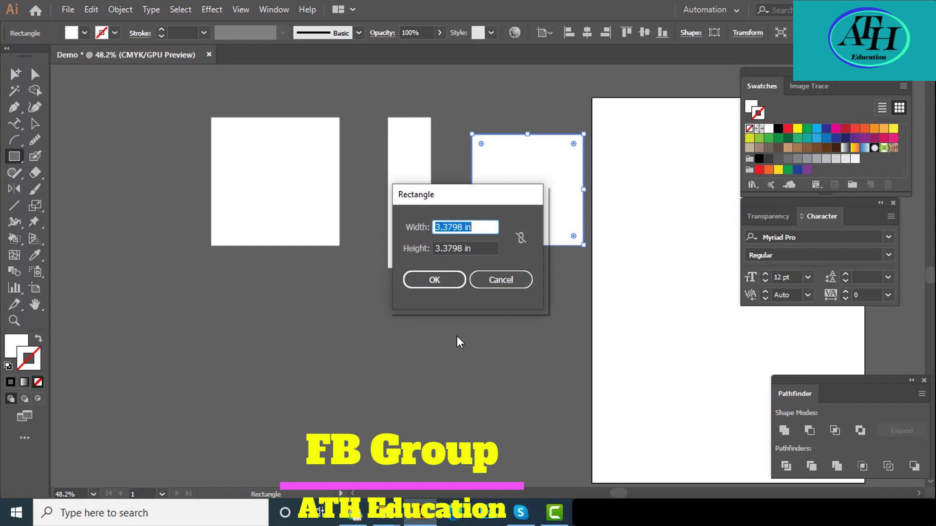
type("2")
key("Tab")
type("2")
key("Return")
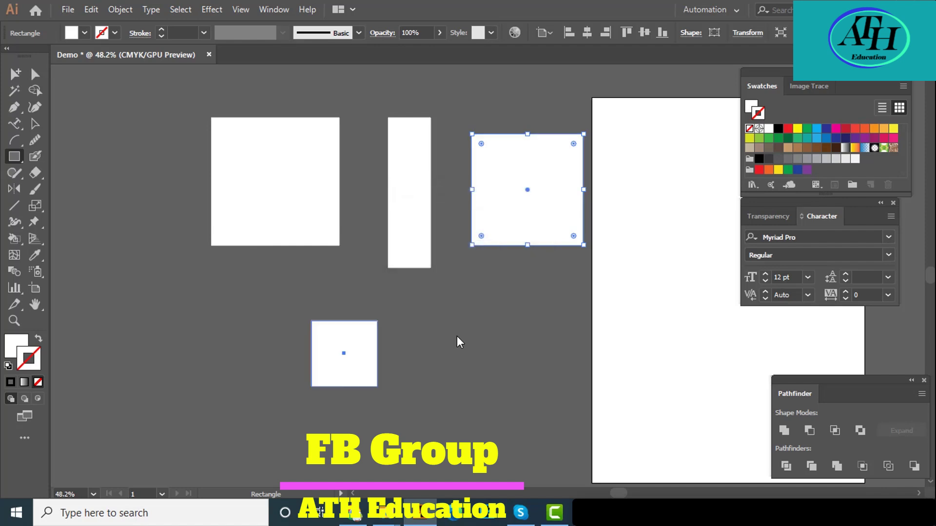
Examine the small 2 in square up close, and select each of the four shapes in turn.
left_click(35, 123)
left_click(351, 360)
scroll(351, 359, "up", 5)
left_click_drag(404, 341, 417, 288)
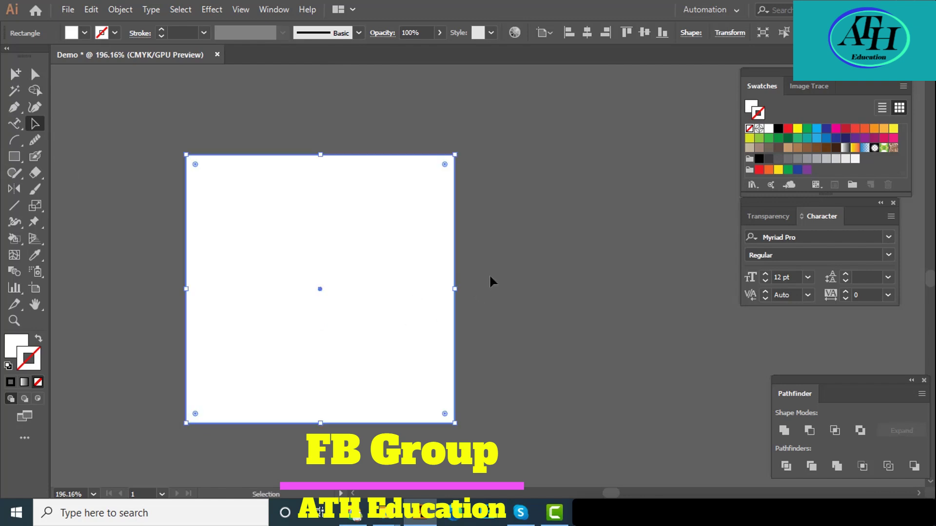
left_click_drag(533, 254, 380, 324)
left_click(414, 298)
left_click(363, 337)
left_click(291, 239)
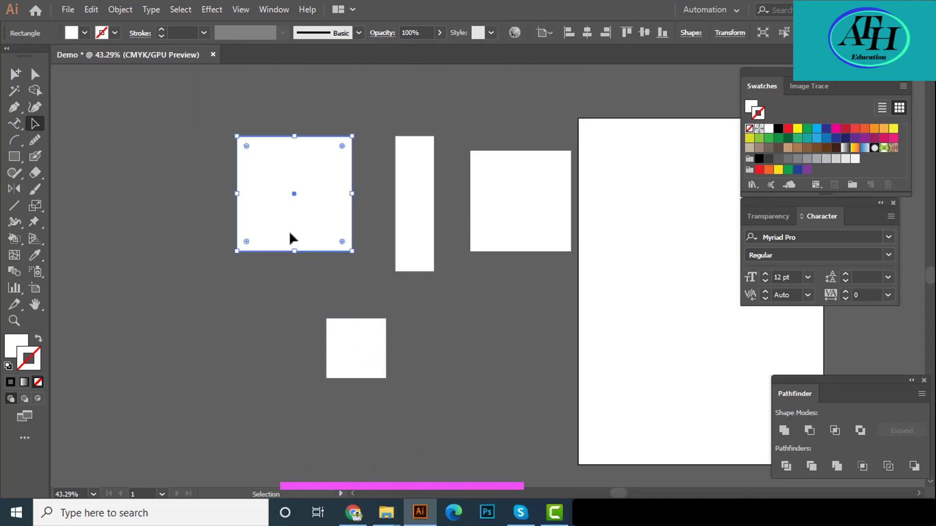
left_click(405, 213)
left_click(502, 199)
Fill the largest square with blue 0691bc using the Color Picker, and close the floating color settings.
left_click(299, 209)
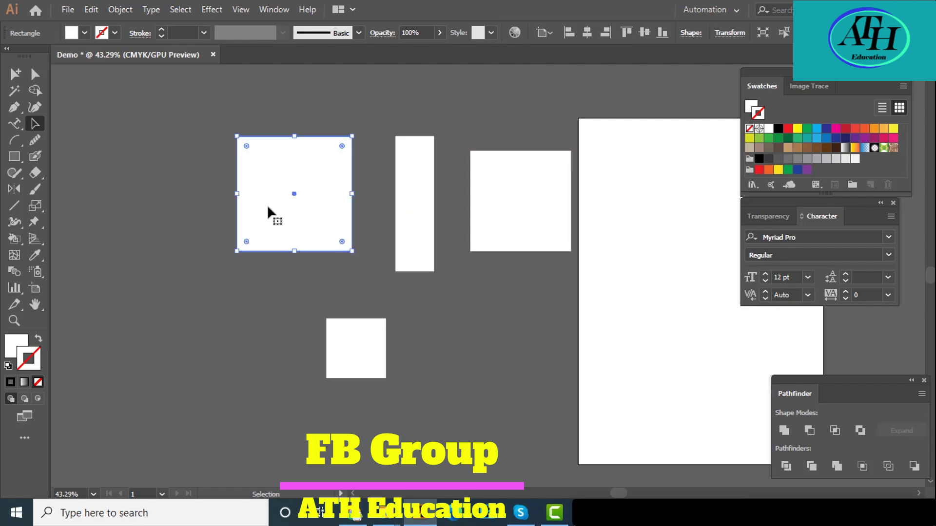
double_click(16, 346)
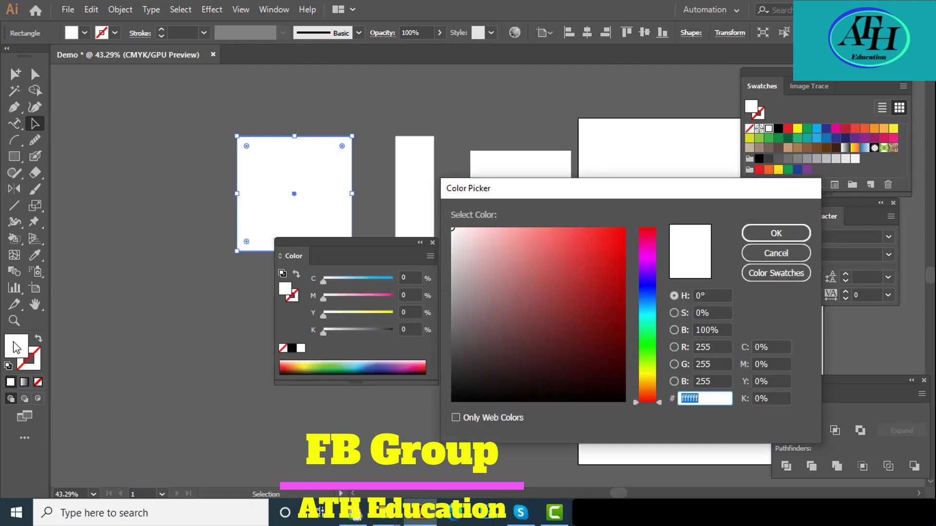
left_click_drag(647, 279, 648, 307)
left_click(616, 267)
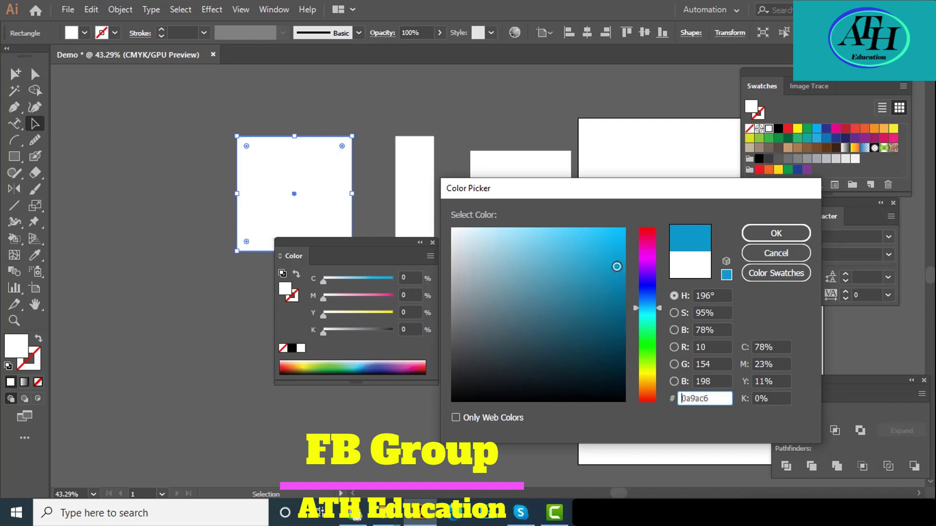
left_click(620, 273)
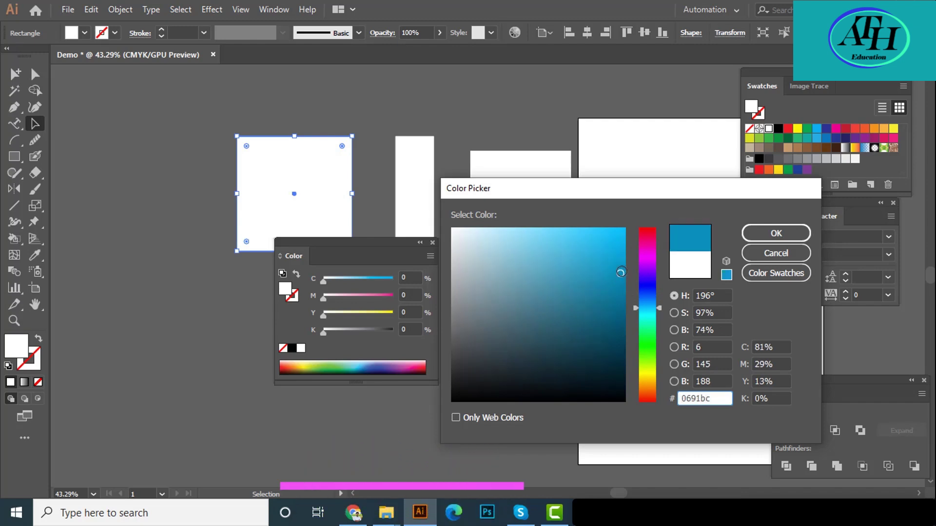
left_click(776, 232)
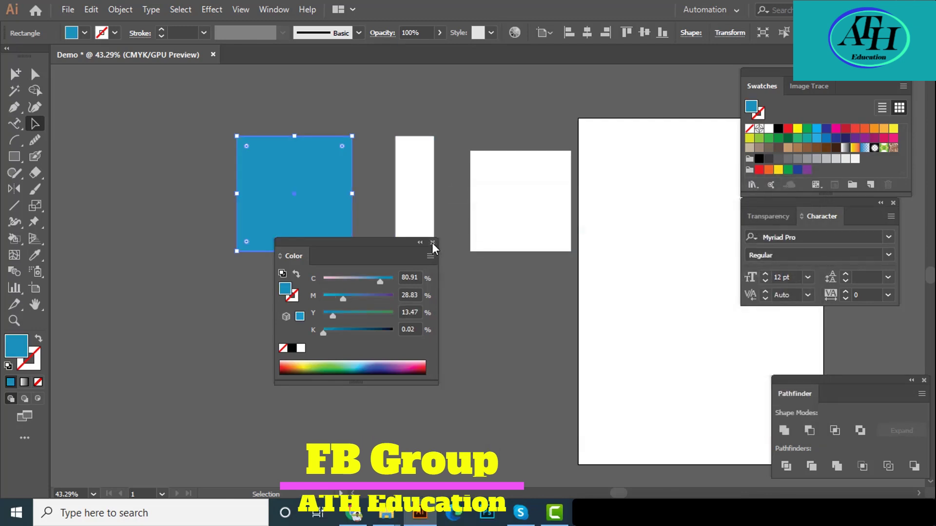
left_click(433, 243)
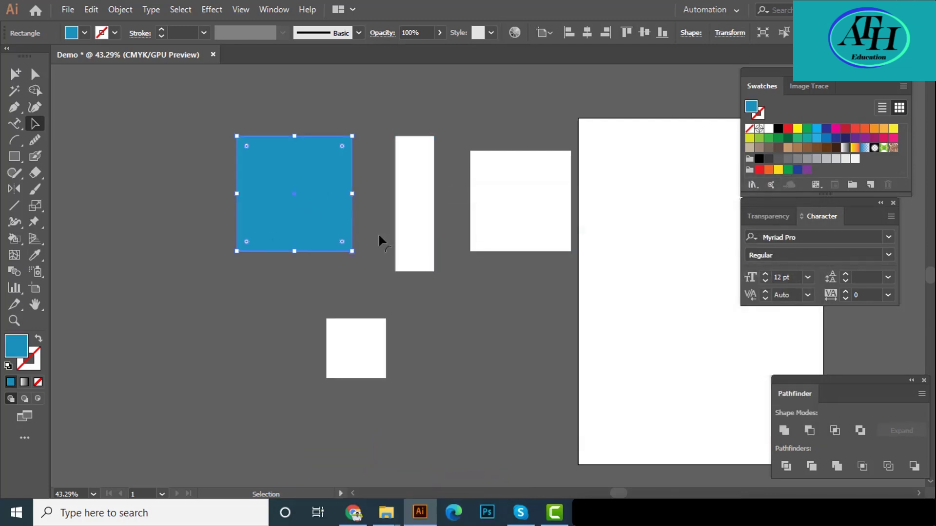
Fill the tall rectangle with a yellow swatch and the square nearest the artboard with a green swatch, and deselect.
left_click(410, 204)
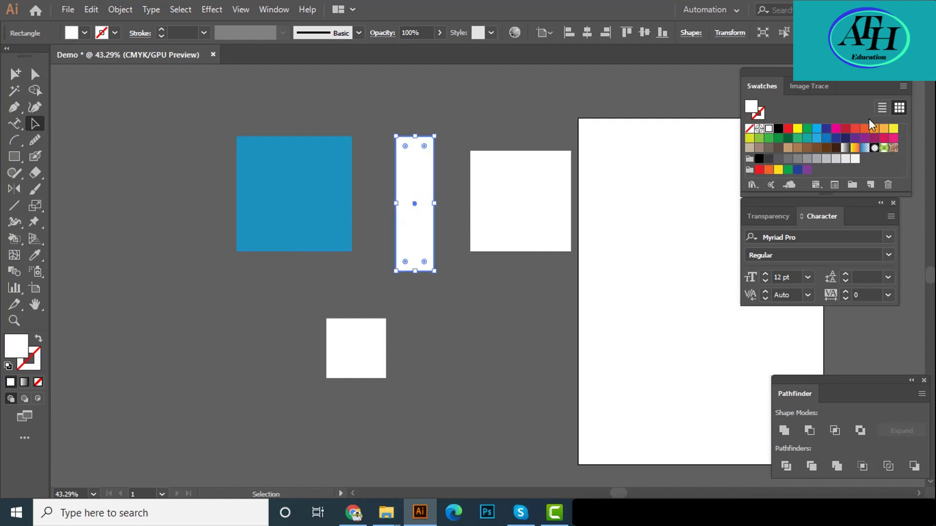
left_click(894, 130)
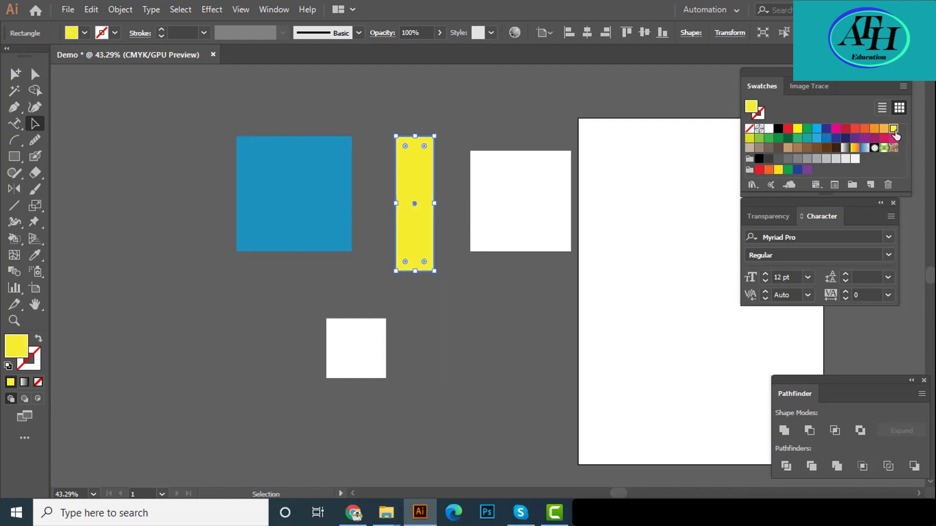
left_click(532, 220)
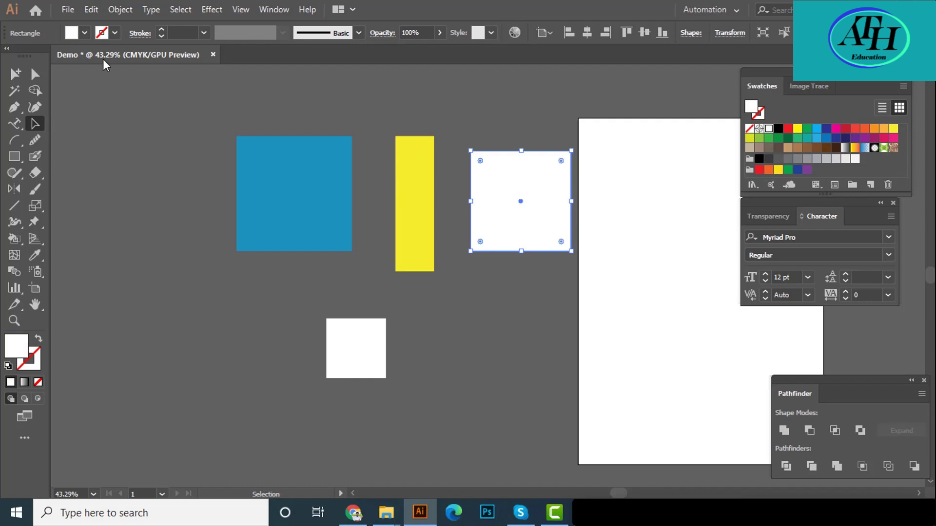
left_click(84, 33)
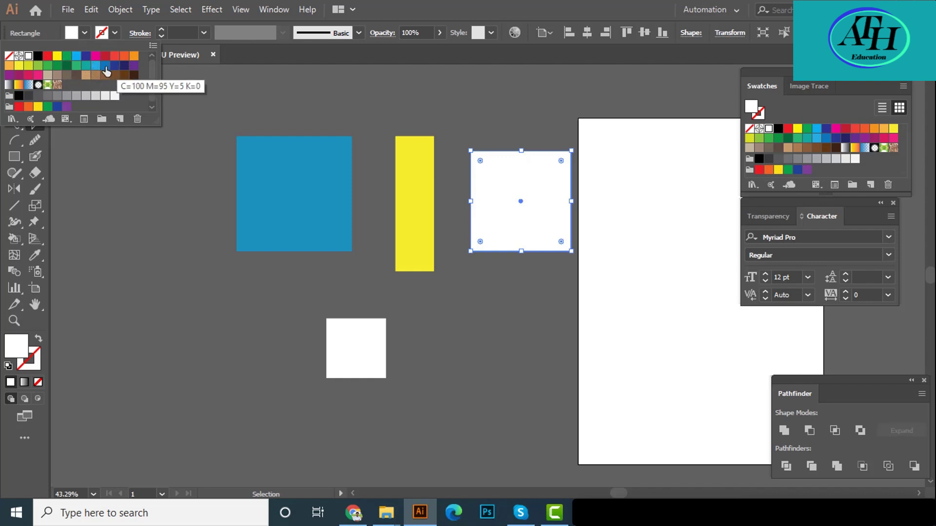
left_click(57, 65)
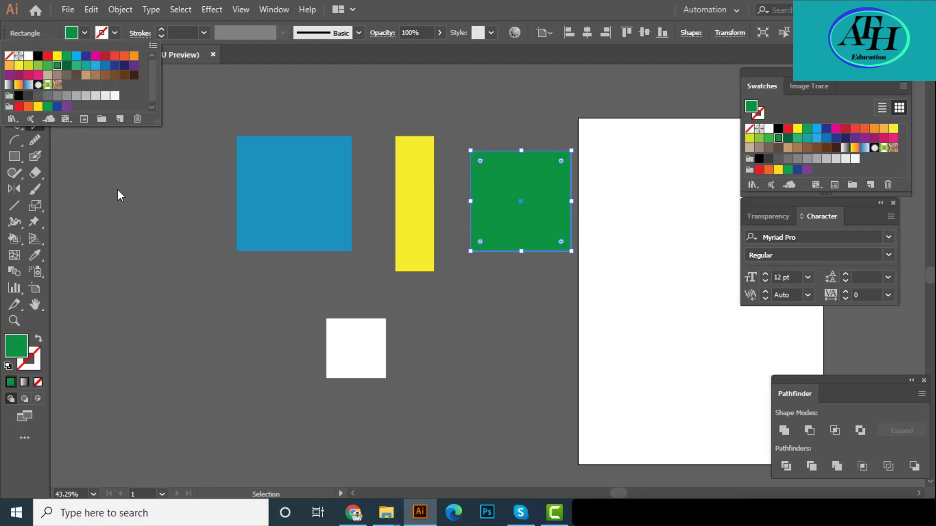
left_click(496, 313)
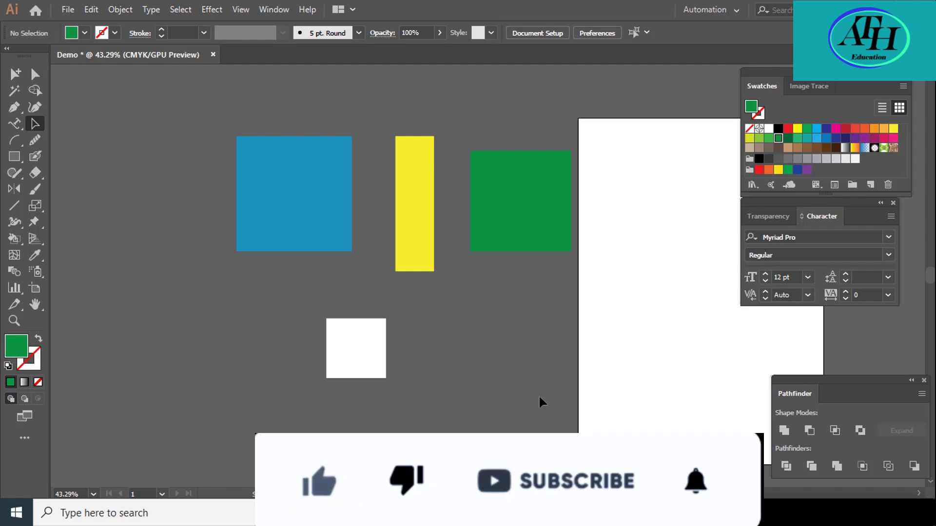
Select all four shapes beside the artboard and delete them.
key("ctrl+a")
left_click(207, 261)
key("ctrl+a")
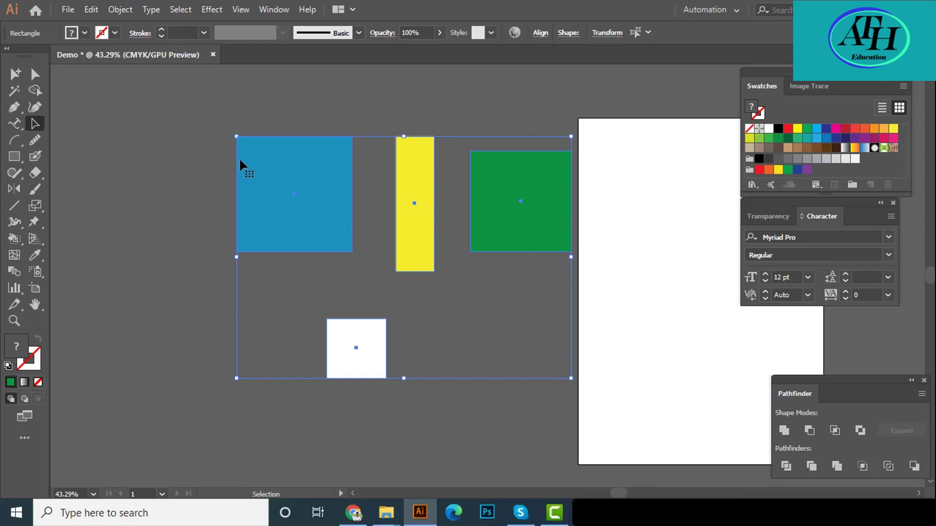
key("Delete")
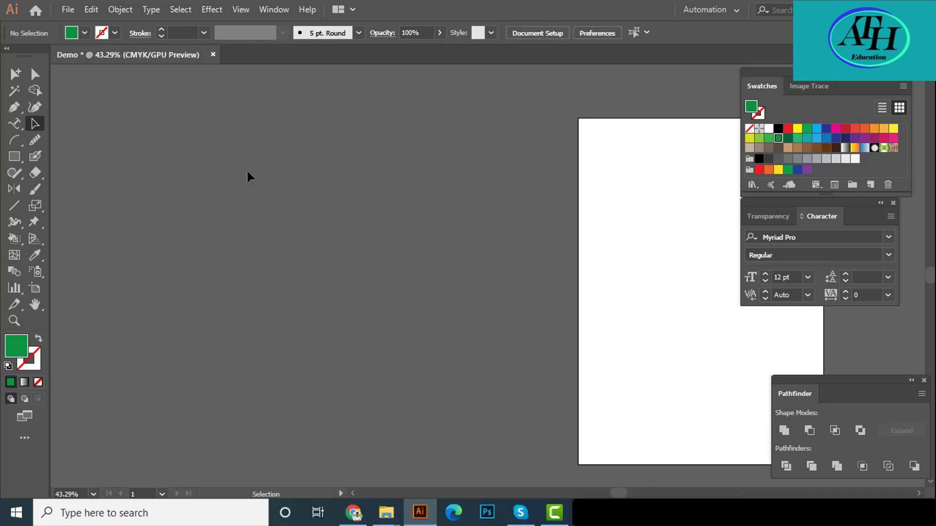
Draw a large rounded rectangle outside the artboard with the Rounded Rectangle tool, and deselect it.
left_click_drag(17, 161, 54, 176)
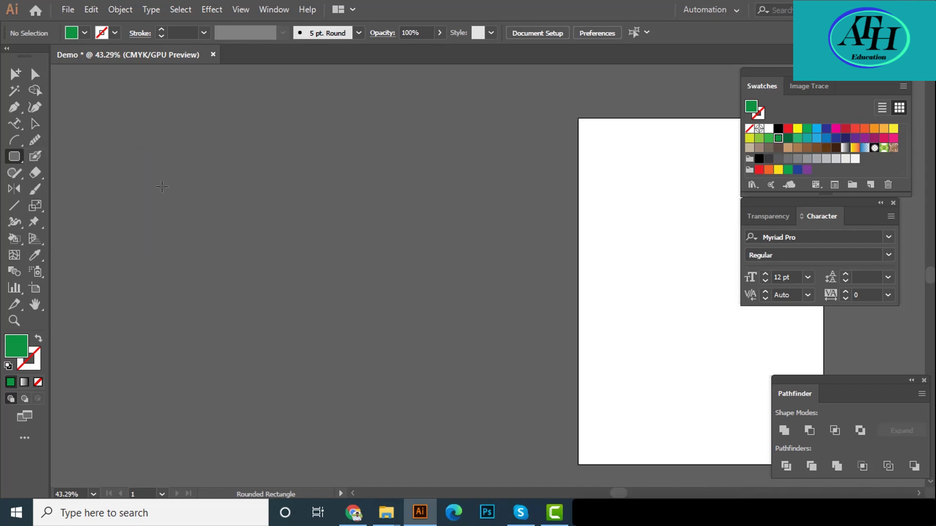
left_click_drag(201, 208, 476, 482)
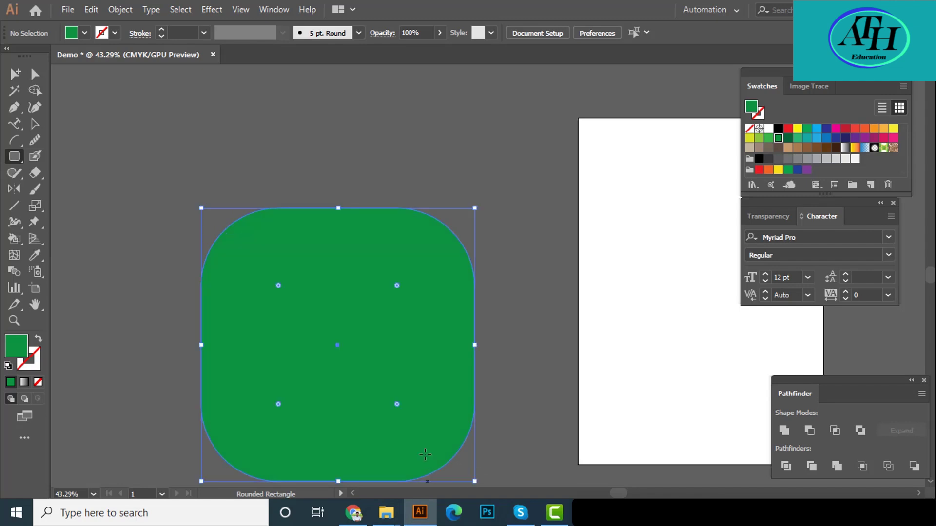
scroll(396, 288, "down", 2)
scroll(397, 288, "down", 2)
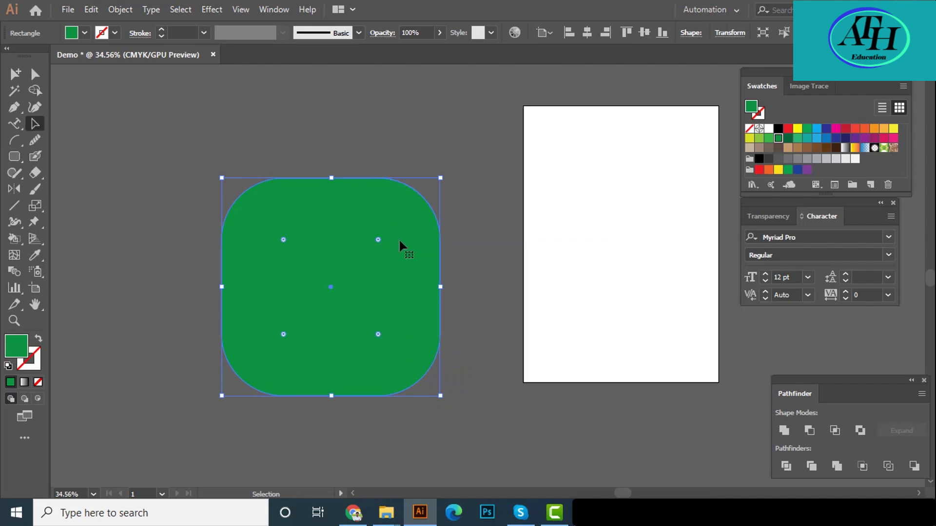
left_click(463, 197, "ctrl")
left_click(423, 198)
left_click(479, 210)
scroll(428, 194, "up", 3)
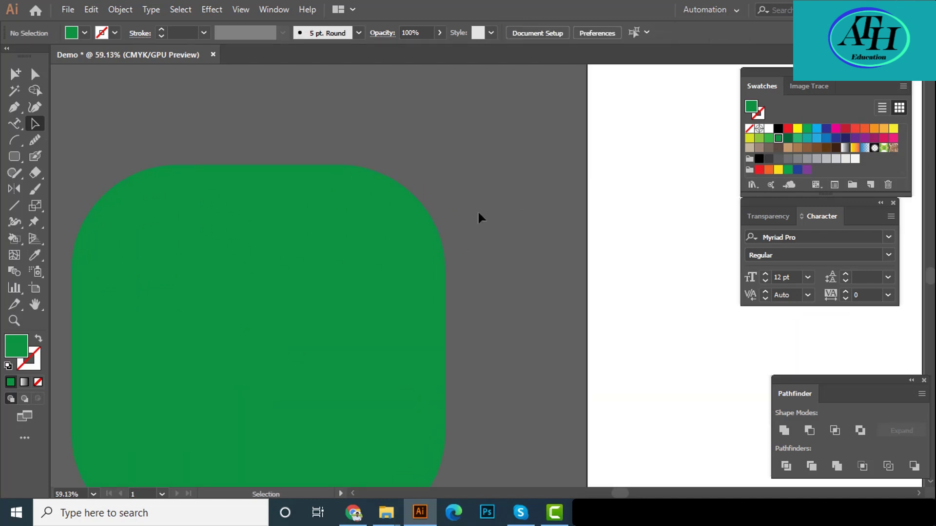
Move the rounded rectangle farther away from the artboard and deselect it.
left_click(397, 228)
scroll(438, 295, "down", 3)
left_click_drag(259, 294, 364, 211)
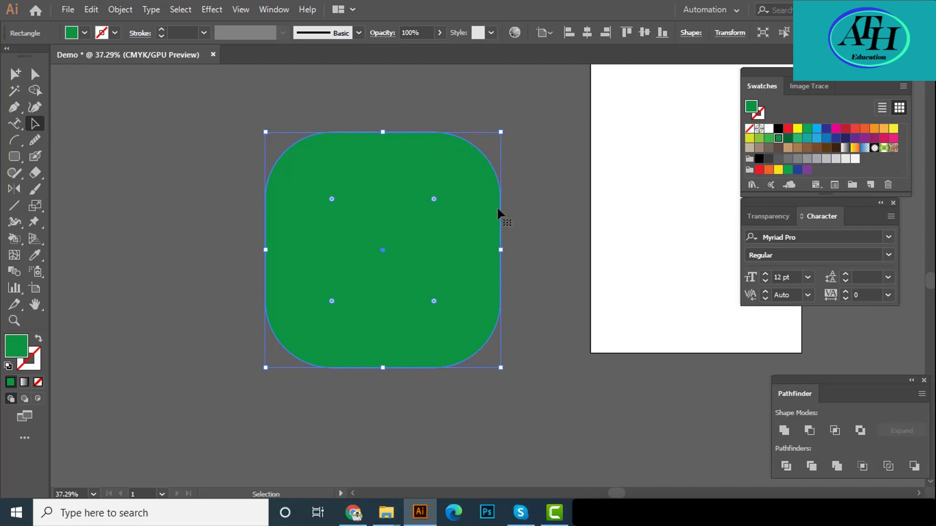
left_click_drag(448, 250, 286, 244)
left_click(391, 195)
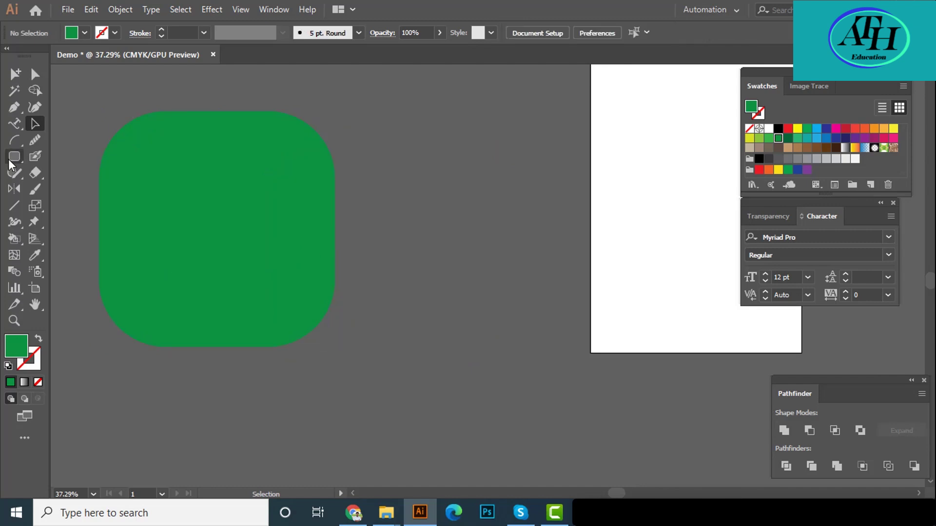
Draw a hexagon of about 2.9 in radius between the rounded rectangle and the artboard with the Polygon tool, and deselect it.
left_click(10, 158)
left_click(45, 189)
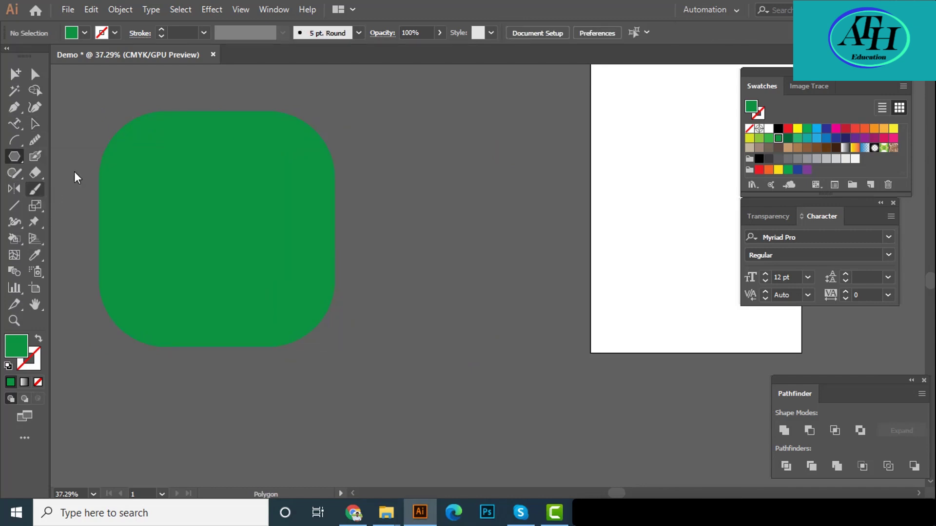
left_click_drag(425, 210, 492, 273)
key("v")
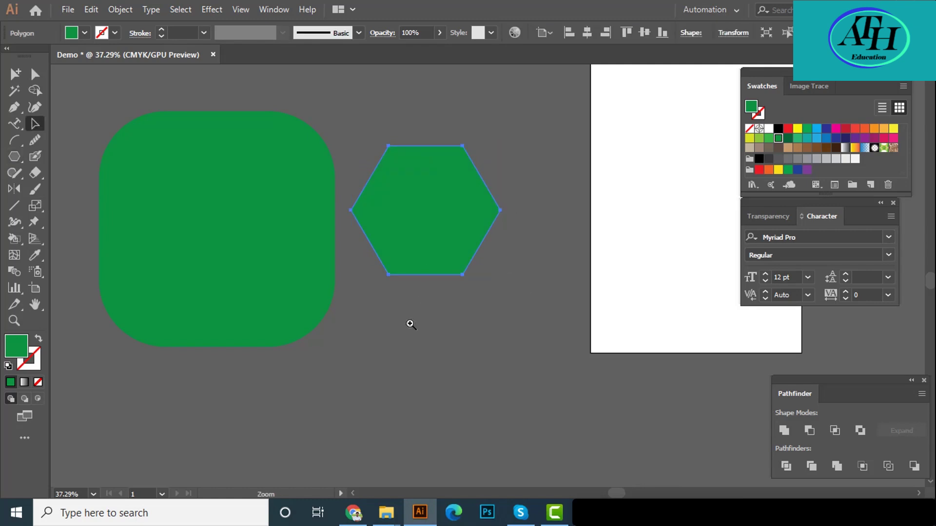
scroll(388, 278, "down", 1)
left_click(386, 279)
Create a seven-sided polygon with an exact radius of 5 in below the hexagon.
left_click(17, 161)
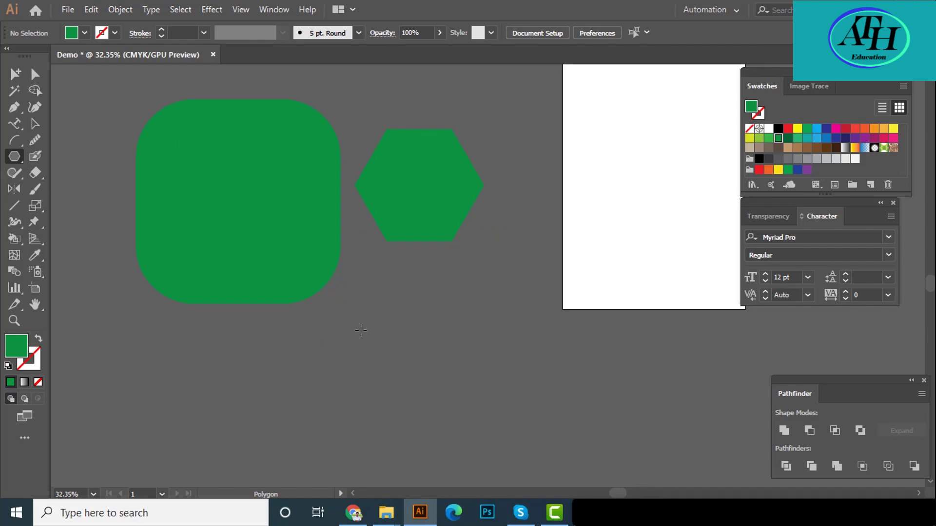
left_click(386, 339)
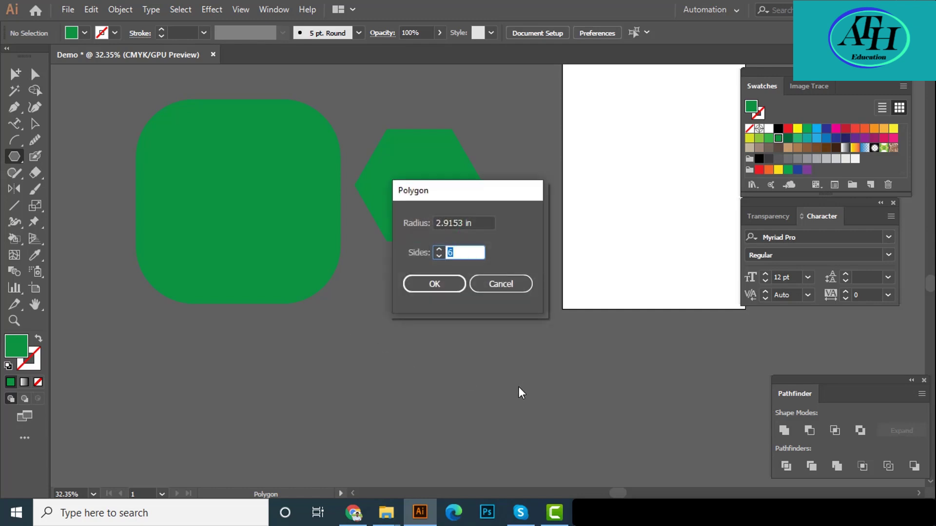
left_click(482, 222)
type("5")
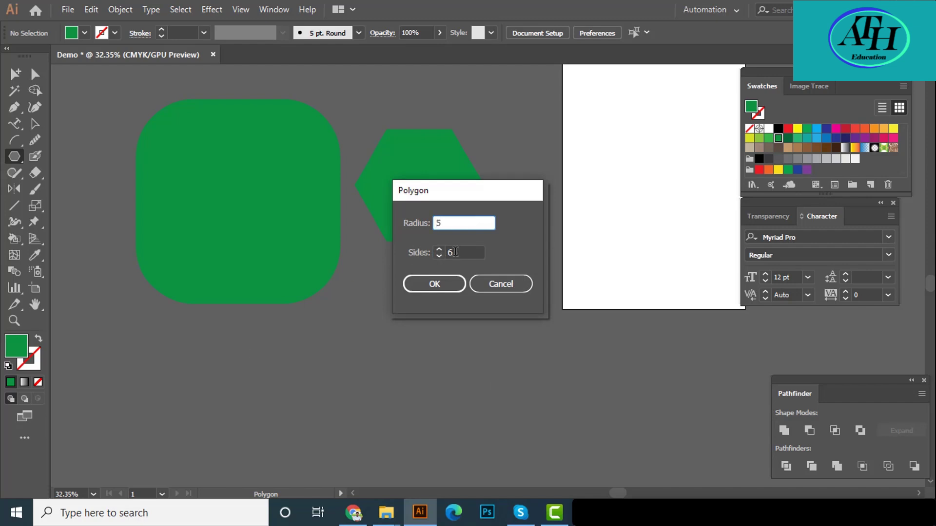
key("Tab")
type("7")
key("Return")
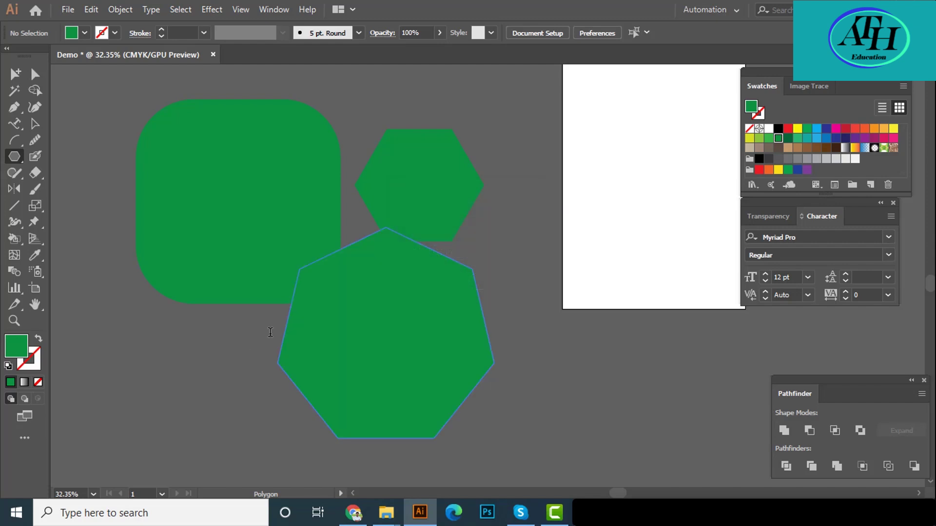
Move the seven-sided polygon clear of the other shapes, then select the hexagon and the seven-sided polygon in turn to compare them.
left_click(36, 126)
left_click_drag(415, 322, 478, 356)
left_click(448, 230)
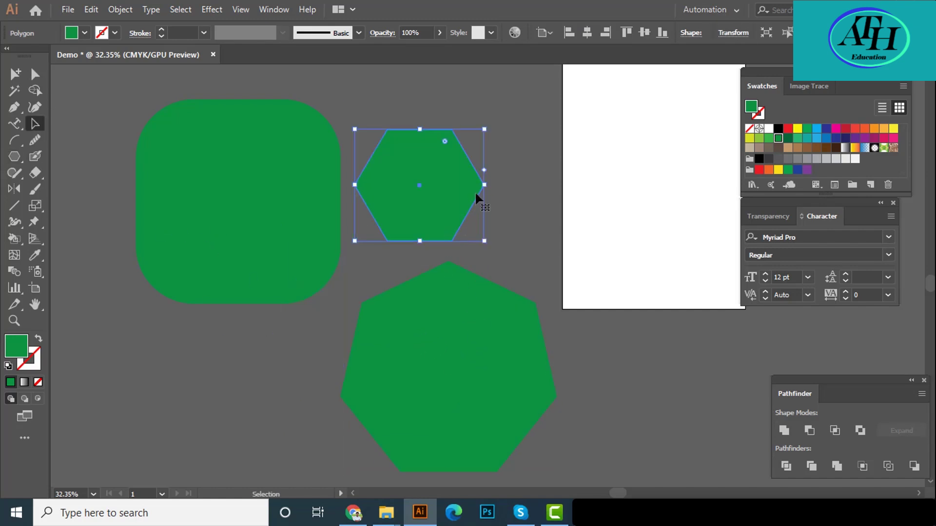
left_click(476, 334)
scroll(527, 314, "down", 1)
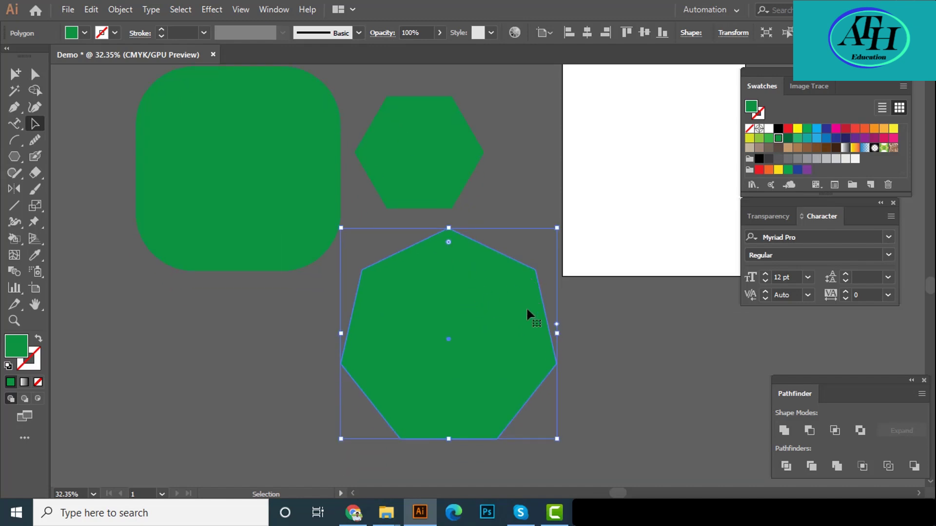
left_click(240, 303)
Draw a polygon of about 3.1 in radius below the rounded rectangle, raising its number of sides and then reducing it to three.
left_click(15, 162)
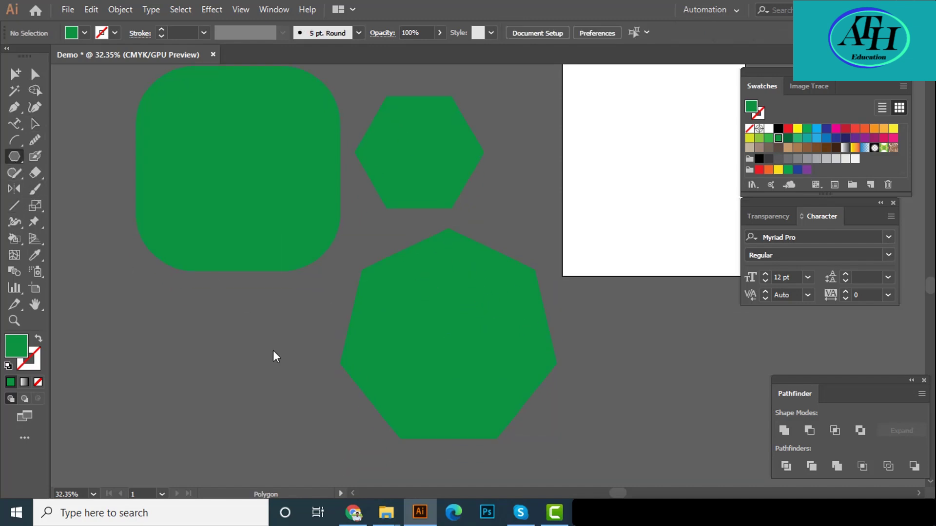
left_click(14, 156)
left_click(68, 190)
left_click_drag(189, 348, 213, 384)
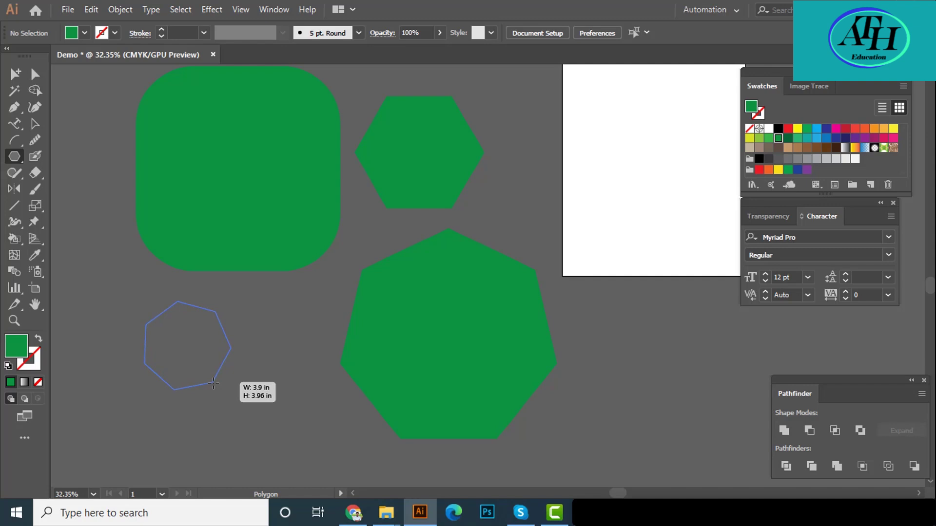
key("Up")
key("Up")
key("Up")
key("Up")
key("Up")
key("Up")
key("Up")
key("Up")
key("Up")
key("Up")
left_click_drag(213, 383, 238, 390)
key("Down")
key("Down")
key("Down")
key("Down")
key("Down")
key("Down")
key("Down")
key("Down")
key("Down")
key("Down")
key("Down")
key("Down")
key("Down")
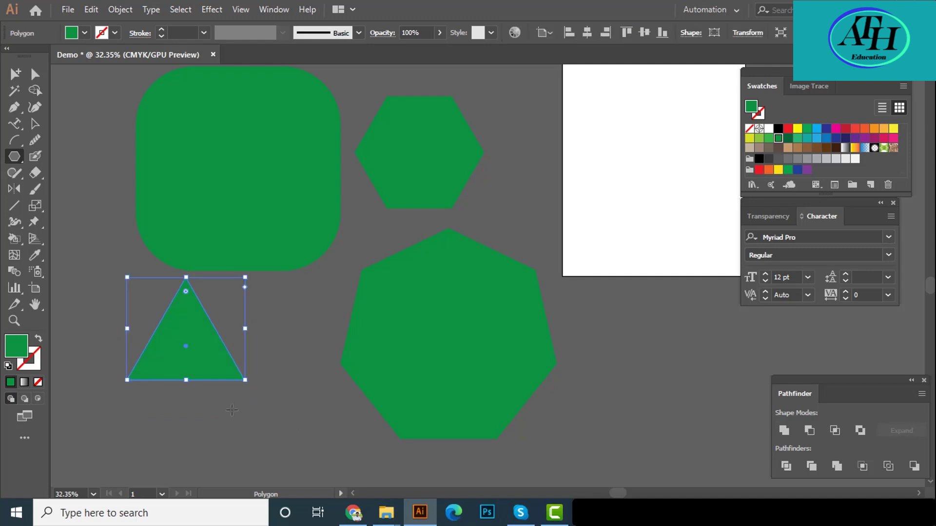
Create a four-sided polygon below the triangle using the exact-size polygon settings.
scroll(244, 394, "down", 1)
left_click_drag(318, 346, 302, 313)
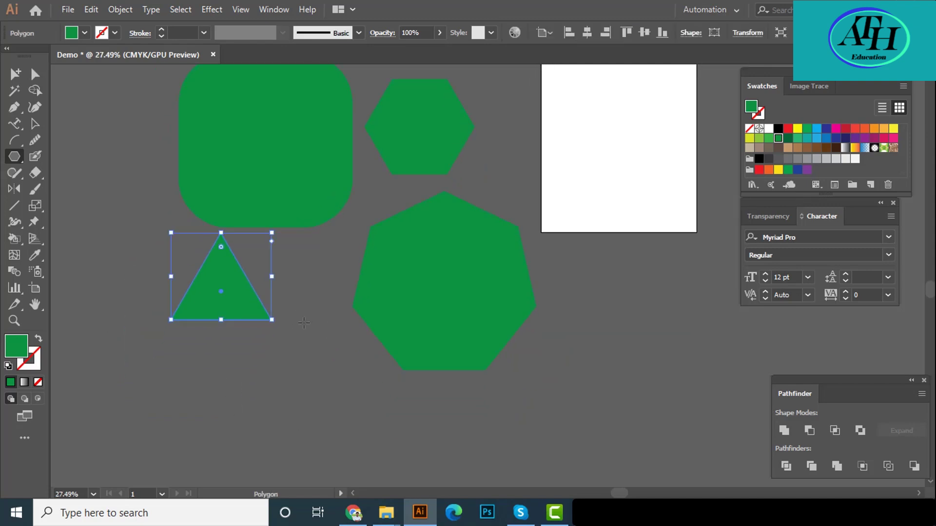
left_click(298, 424)
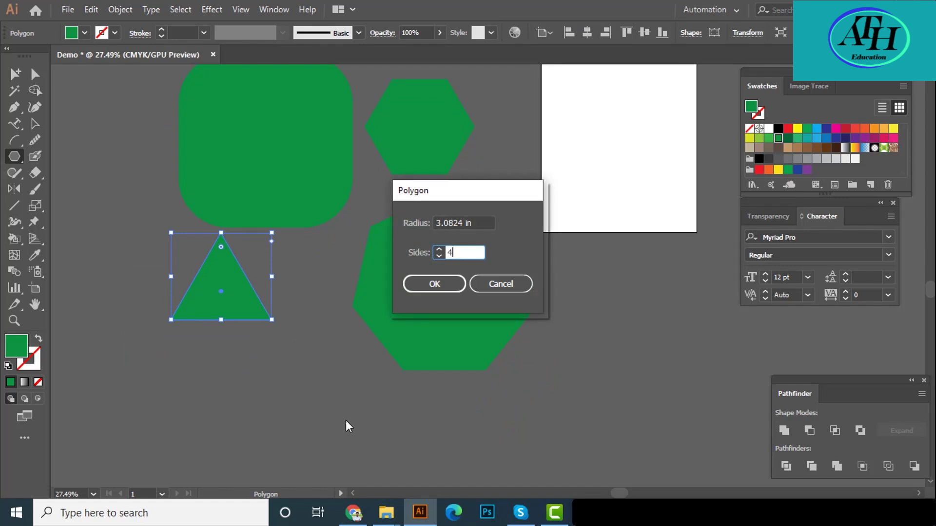
key("Return")
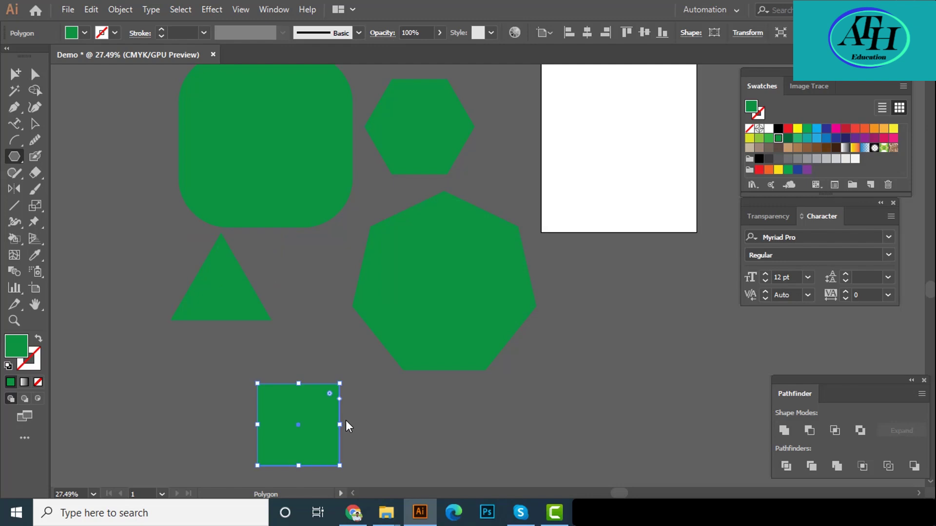
scroll(285, 302, "down", 2)
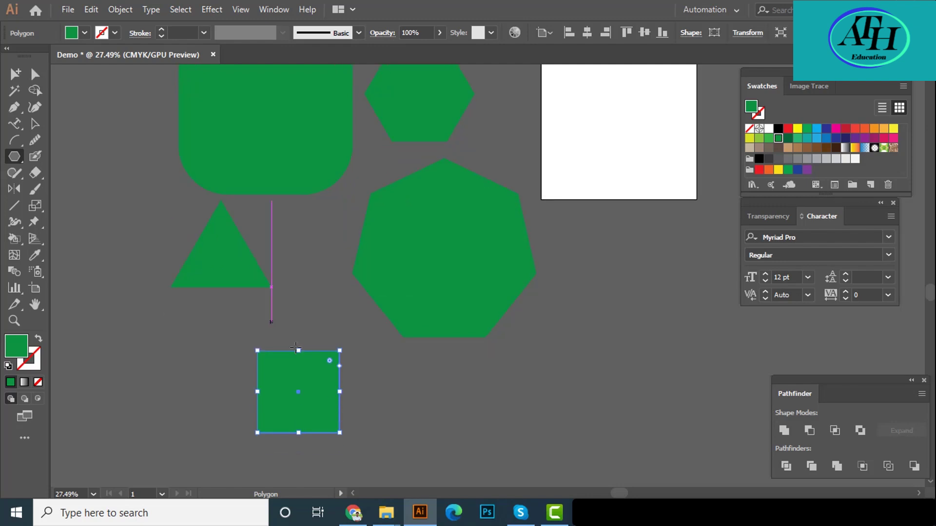
scroll(392, 394, "up", 3)
left_click_drag(391, 394, 359, 319)
scroll(345, 322, "down", 1)
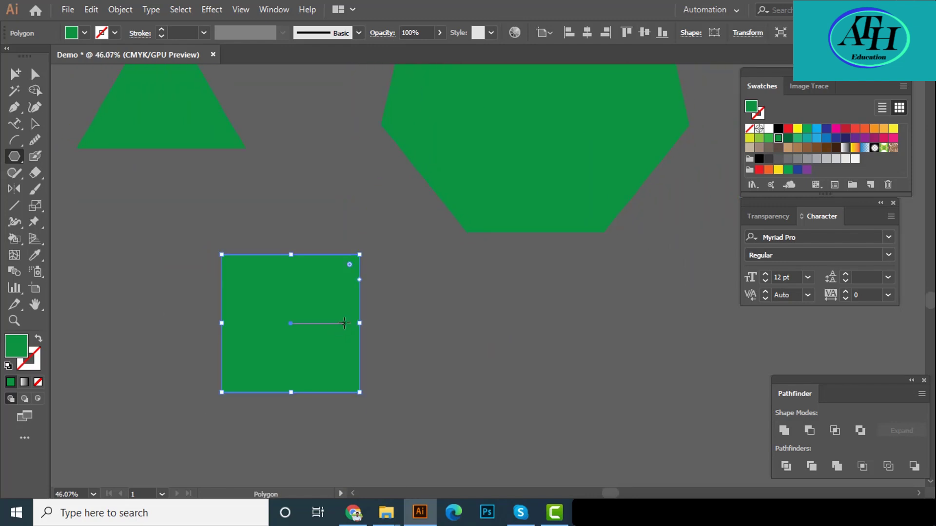
Create a three-sided polygon with an exact radius of 3 in beside the square.
left_click(428, 303)
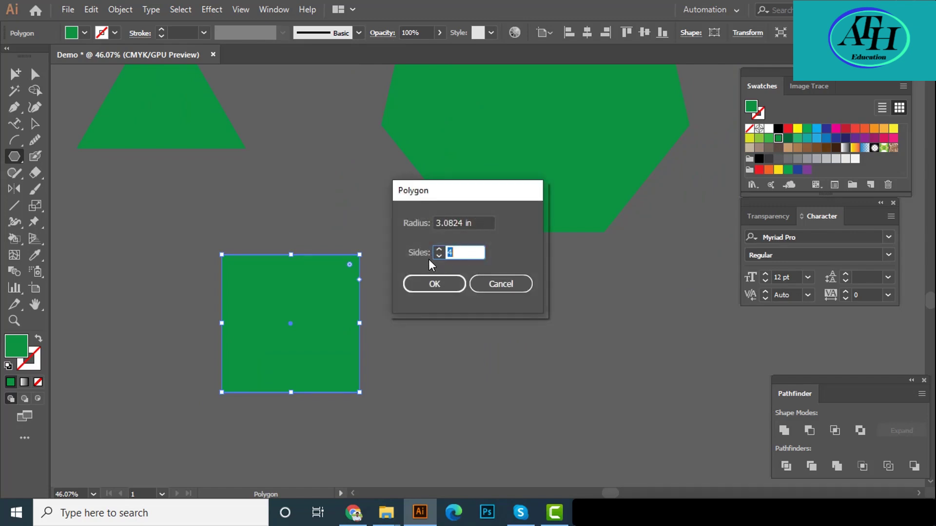
key("shift+Tab")
type("3")
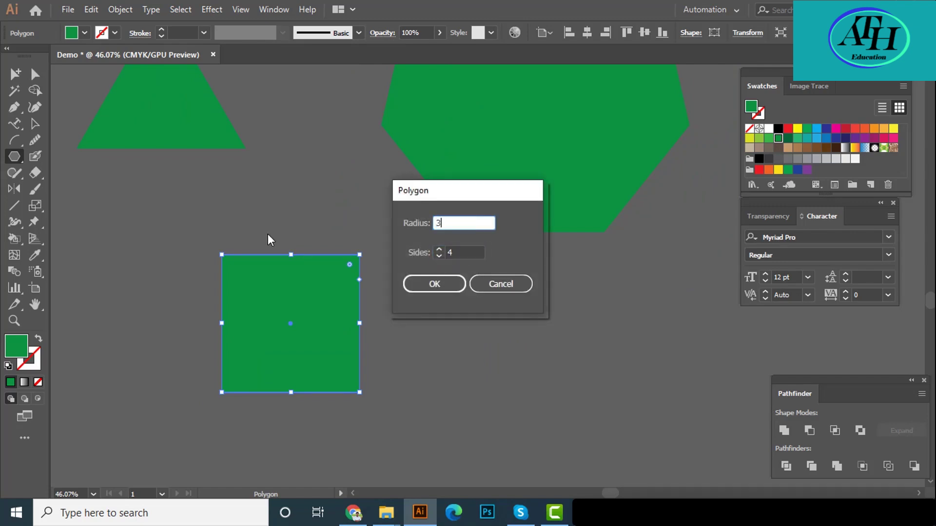
key("Tab")
left_click(438, 255)
left_click(439, 288)
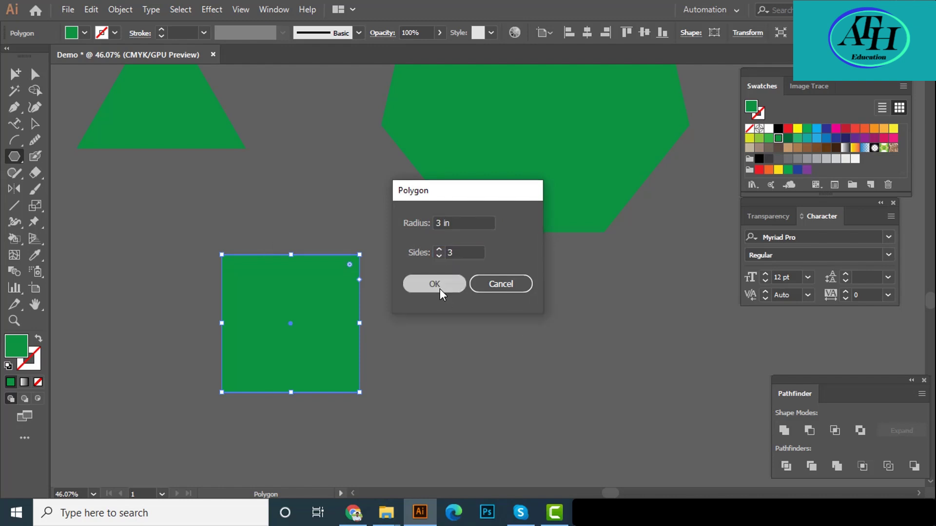
Move the new 3 in radius triangle so it sits level with the square and clear of it.
left_click(33, 125)
left_click_drag(391, 379, 261, 374)
left_click_drag(330, 304, 362, 351)
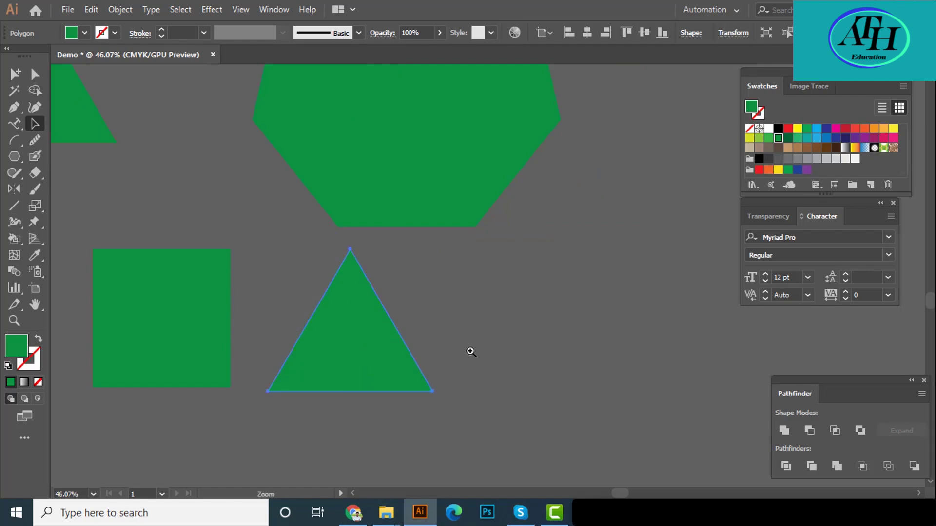
Select all the green shapes and delete them.
scroll(476, 351, "down", 5)
left_click(351, 383)
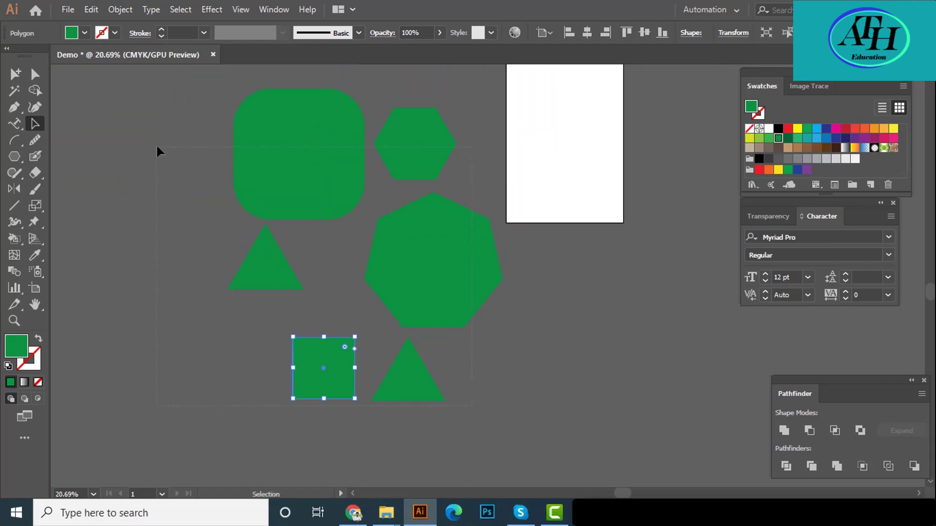
key("ctrl+a")
key("Delete")
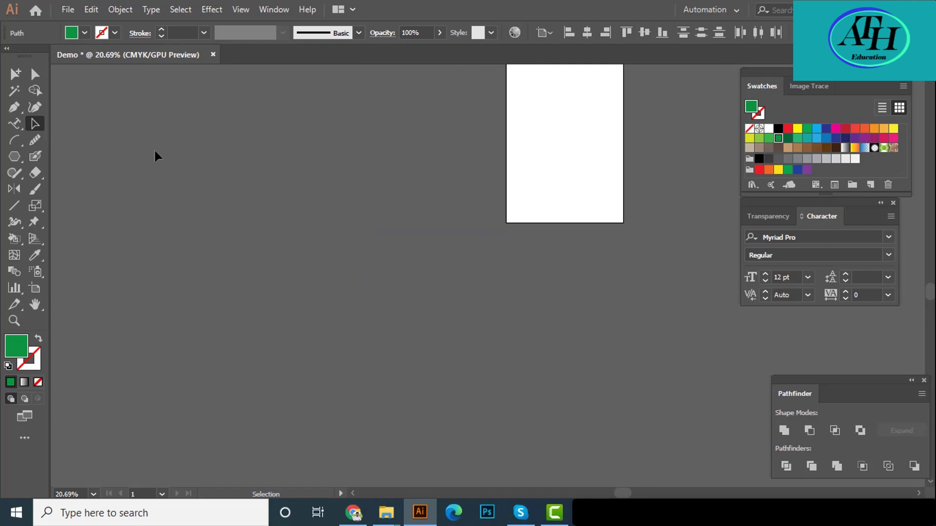
Draw a large five-point star and a smaller tilted one of about 3.2 in outer radius, and fill the smaller one with a yellow swatch.
left_click(13, 163)
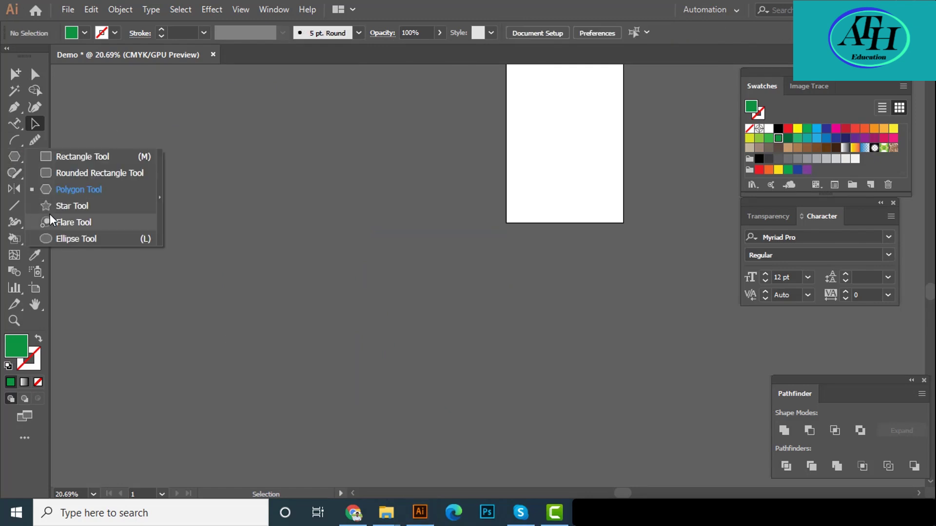
left_click(53, 207)
left_click_drag(245, 265, 276, 332)
left_click_drag(372, 248, 380, 303)
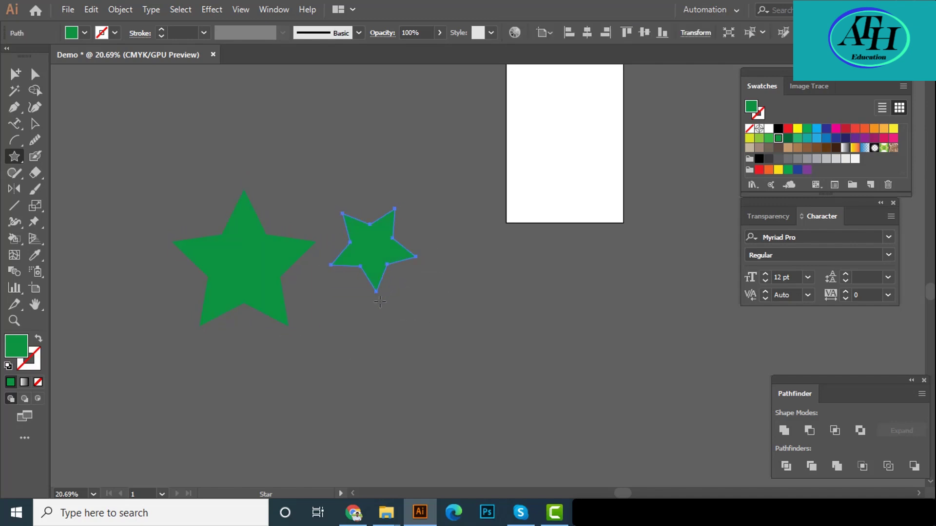
left_click(798, 128)
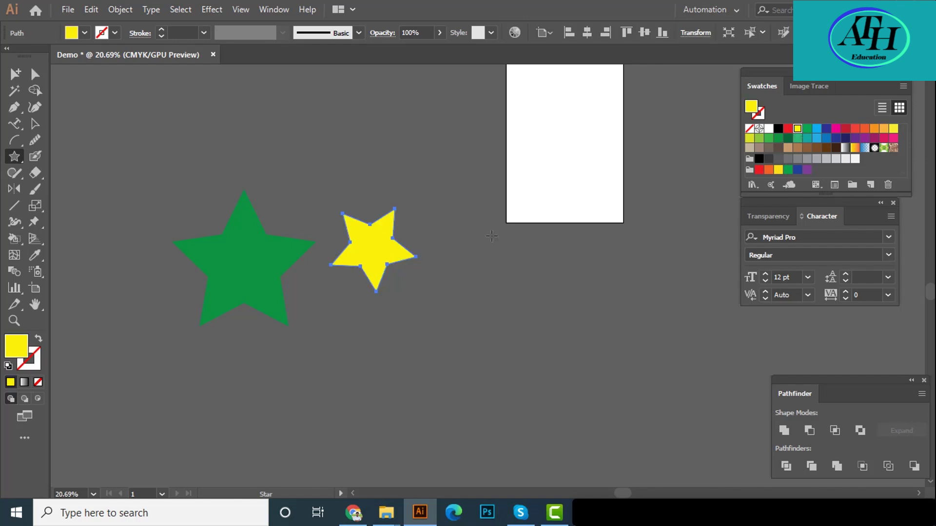
Create a five-point star with two equal radii below the yellow star using the exact-size star settings.
left_click(441, 317)
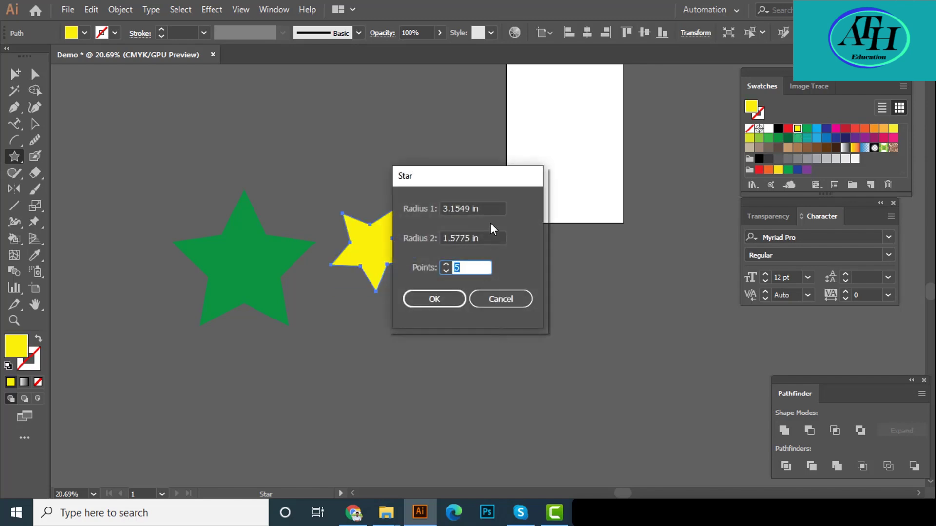
key("Tab")
type("1")
key("Tab")
type("1")
key("Return")
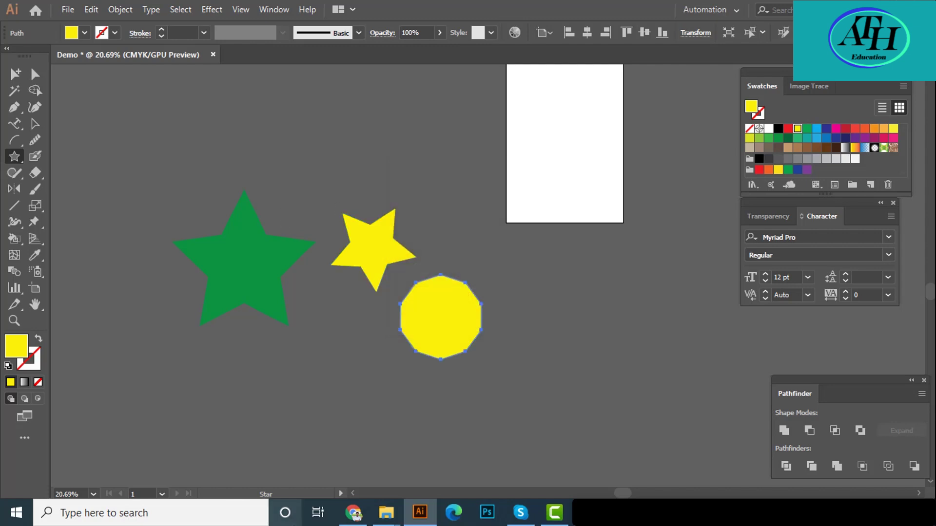
scroll(457, 341, "up", 3)
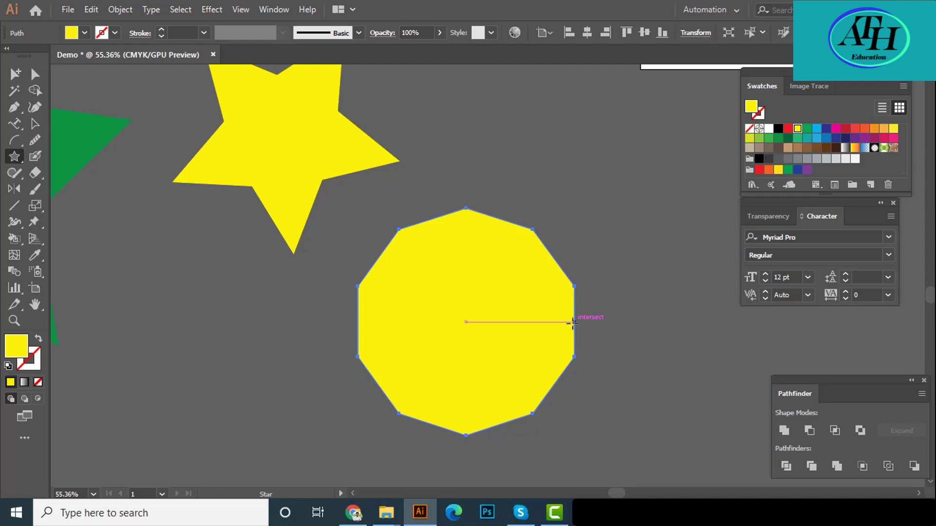
left_click(576, 295)
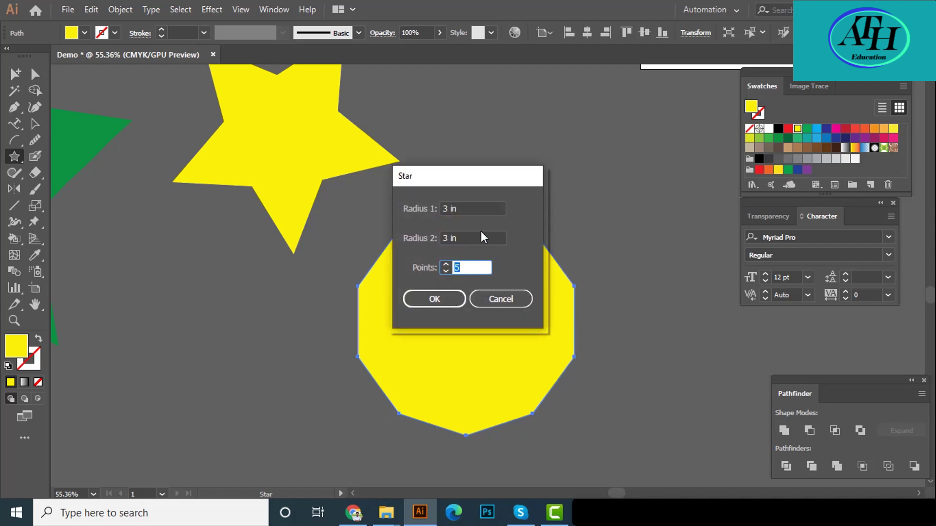
left_click(514, 301)
scroll(456, 320, "down", 4)
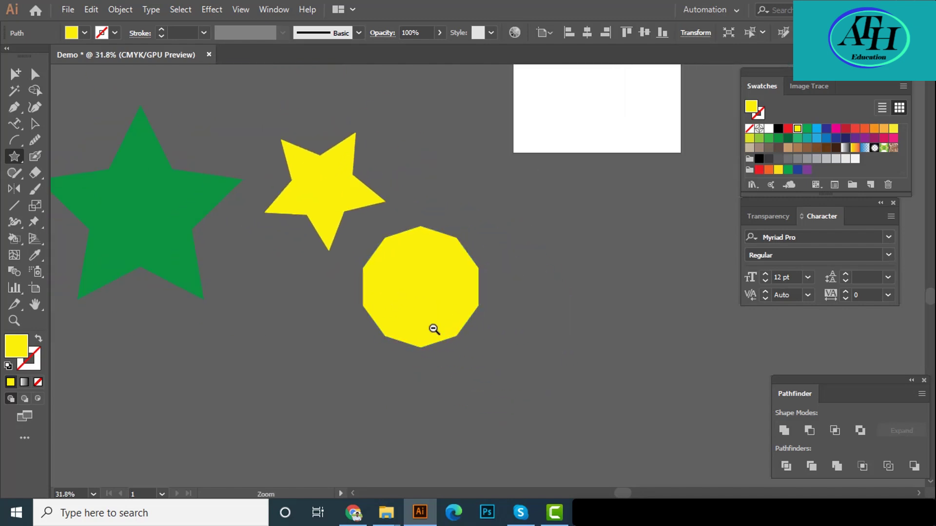
Draw a large yellow five-point star below the artboard and delete it.
mouse_move(632, 382)
left_mouse_down()
mouse_move(575, 307)
mouse_move(549, 361)
left_mouse_up()
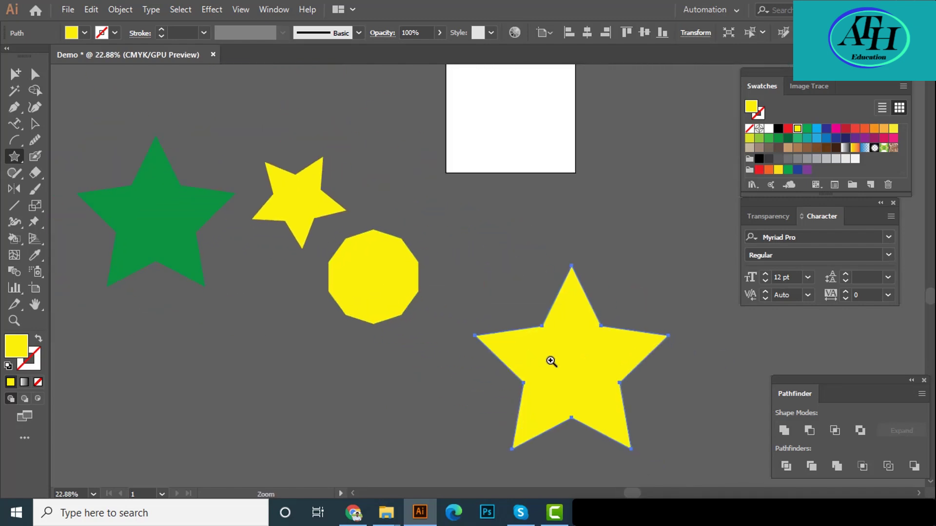
scroll(549, 361, "down", 1)
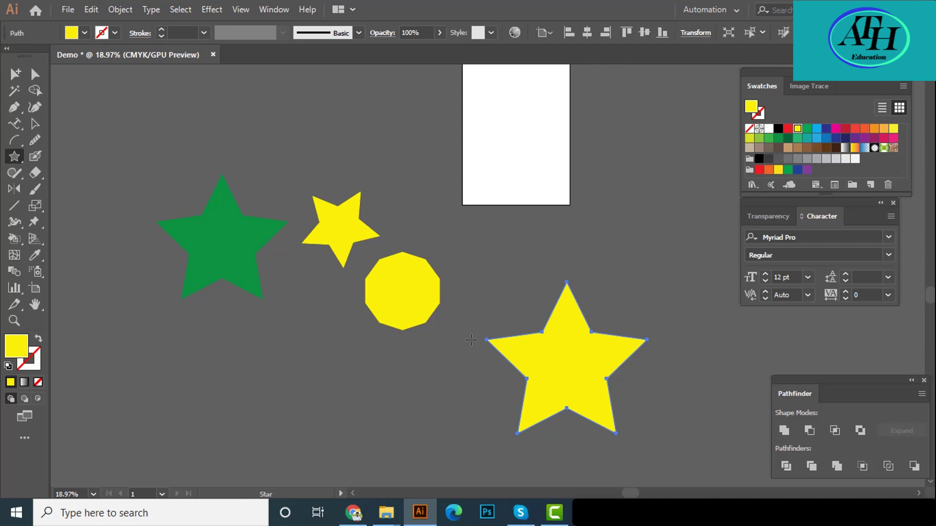
scroll(368, 246, "up", 2)
scroll(462, 324, "down", 1)
scroll(471, 348, "down", 2)
scroll(445, 367, "right", 1)
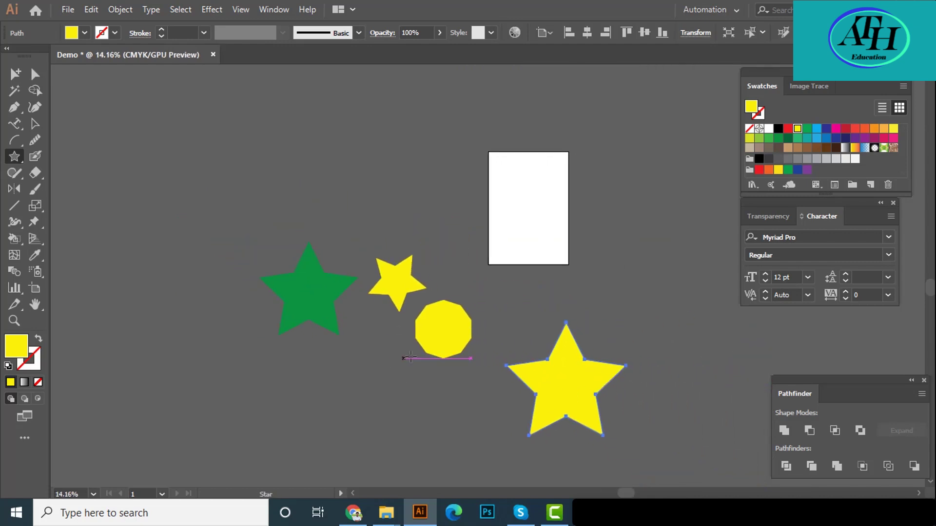
key("Delete")
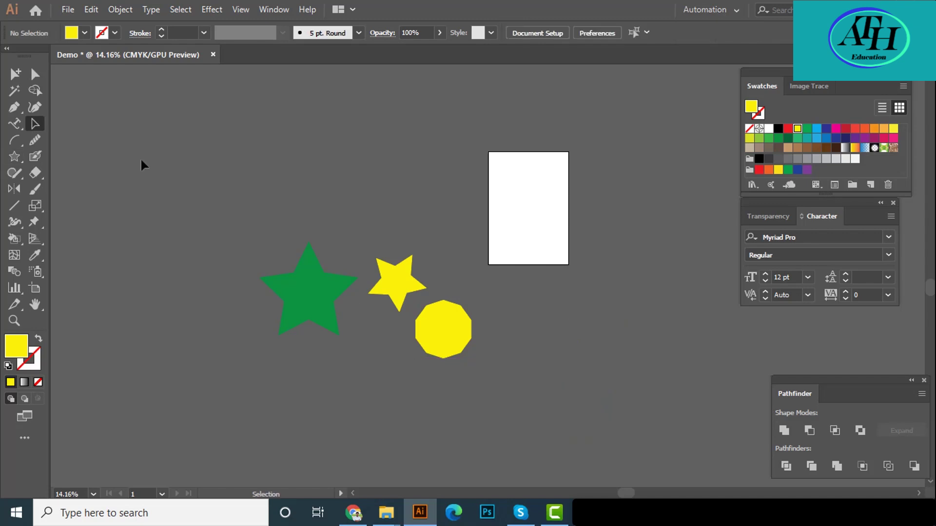
Draw a yellow star away from the green star, raise its point count until it becomes a dense sunburst, and deselect it.
left_click_drag(14, 156, 58, 206)
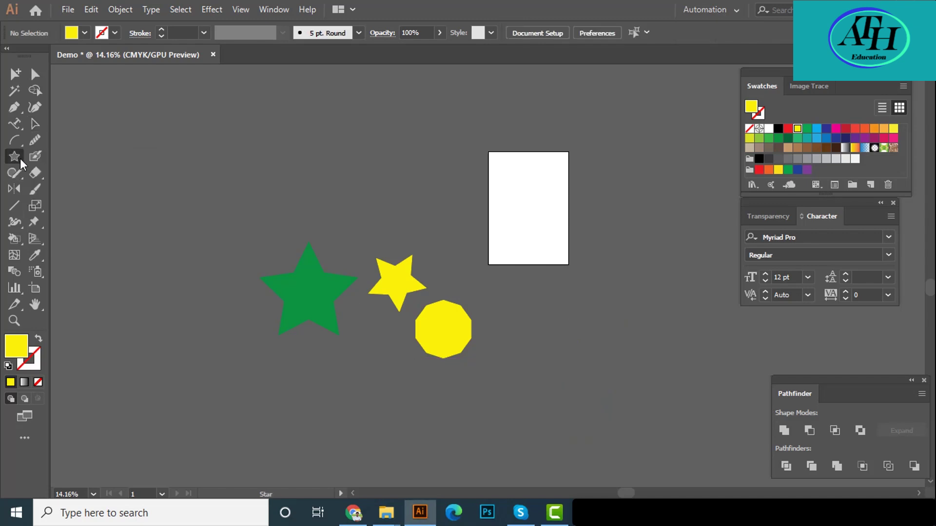
left_click_drag(152, 223, 196, 289)
key("Up")
key("Up")
key("Up")
key("Up")
key("Up")
key("Up")
key("Up")
key("Up")
key("Up")
key("Up")
key("Up")
key("Up")
key("Up")
key("Up")
key("Up")
key("Up")
key("Up")
key("Up")
key("ctrl+shift+a")
Move the sunburst farther from the green star and deselect it.
left_click_drag(273, 225, 252, 277)
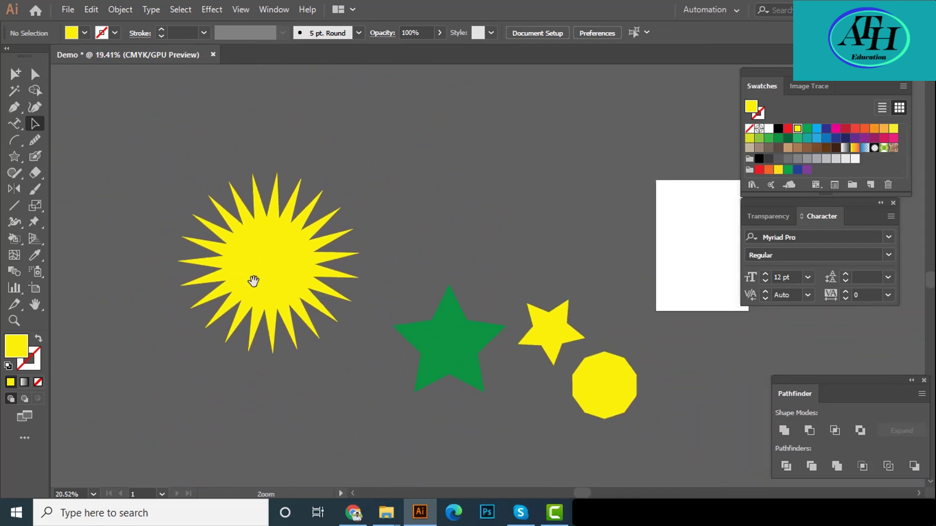
left_click(286, 273)
left_click_drag(334, 247, 242, 224)
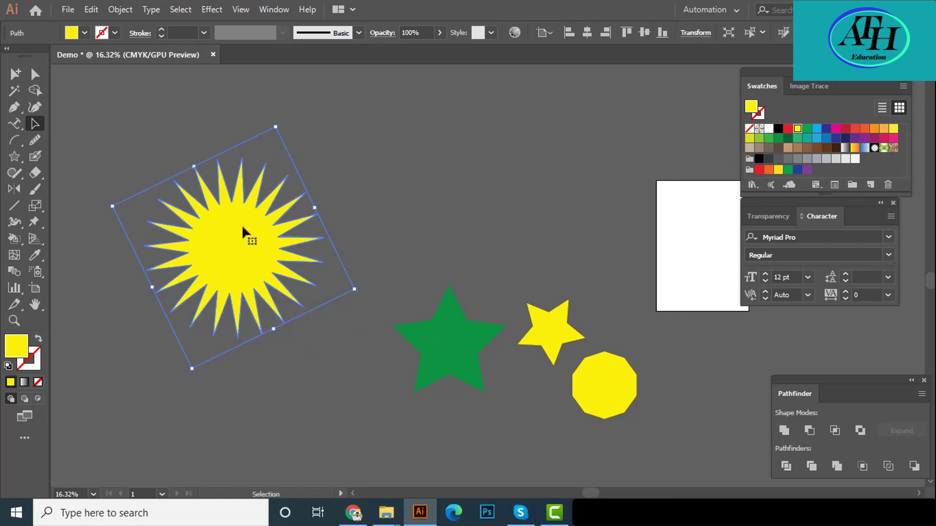
left_click(365, 186)
Draw a circle and several narrow horizontal and vertical ellipses in the empty area above the stars.
left_click(19, 157)
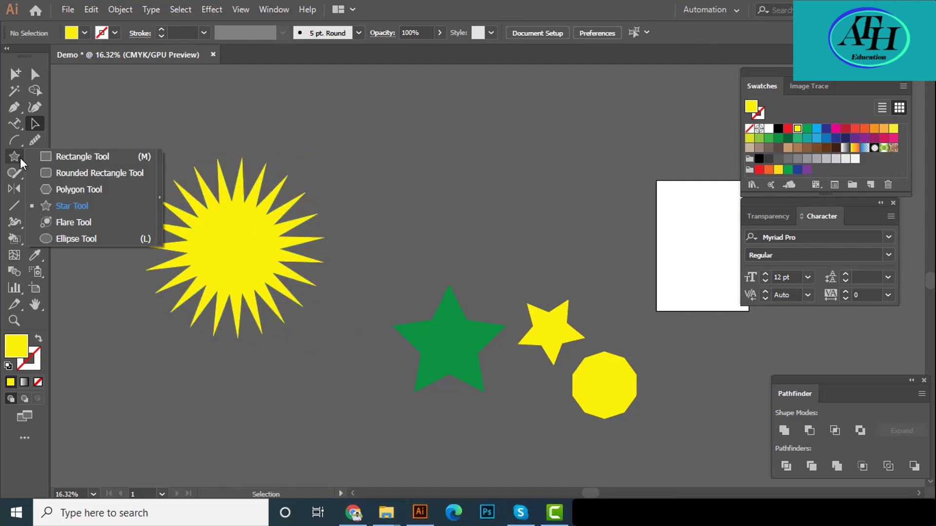
left_click(84, 239)
scroll(317, 320, "down", 2)
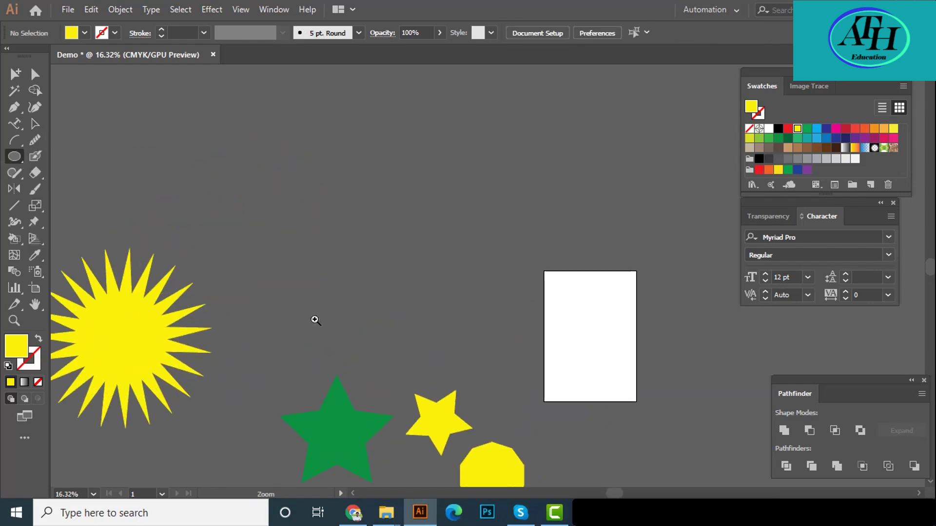
left_click_drag(266, 191, 351, 276)
mouse_move(411, 150)
left_mouse_down()
mouse_move(459, 176)
mouse_move(465, 170)
left_mouse_up()
left_click_drag(540, 149, 551, 198)
left_click_drag(432, 228, 479, 244)
left_click_drag(396, 257, 415, 296)
Draw further perfect circles of different sizes around the ellipses, the last one about 9.12 in across.
mouse_move(271, 143)
left_mouse_down()
mouse_move(341, 207)
mouse_move(382, 220)
mouse_move(353, 251)
left_mouse_up()
left_click_drag(299, 120, 371, 214)
left_click_drag(285, 217, 430, 204)
left_click_drag(399, 214, 359, 208)
left_click_drag(358, 194, 367, 186)
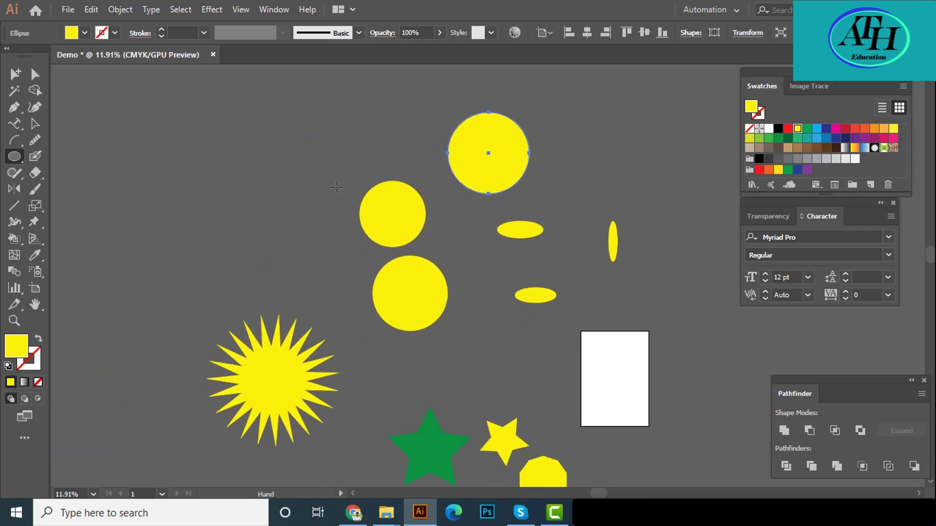
left_click_drag(145, 163, 220, 238)
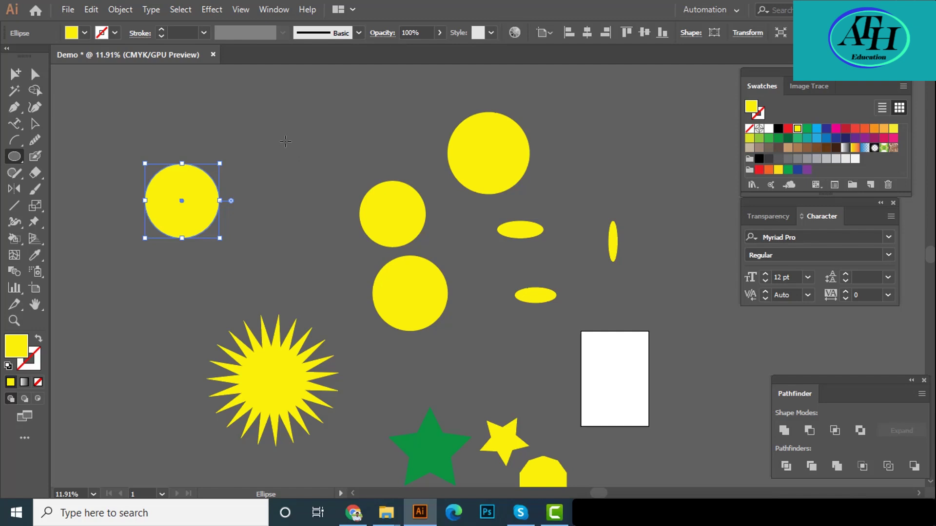
Create an exact 5 in by 5 in circle beside the last circle and deselect it.
left_click(285, 141)
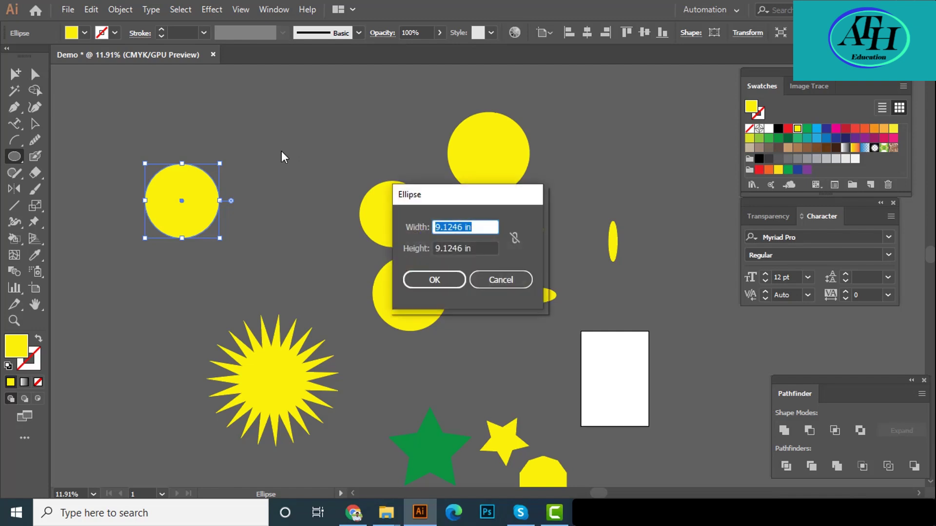
type("5")
key("Tab")
type("5")
key("Return")
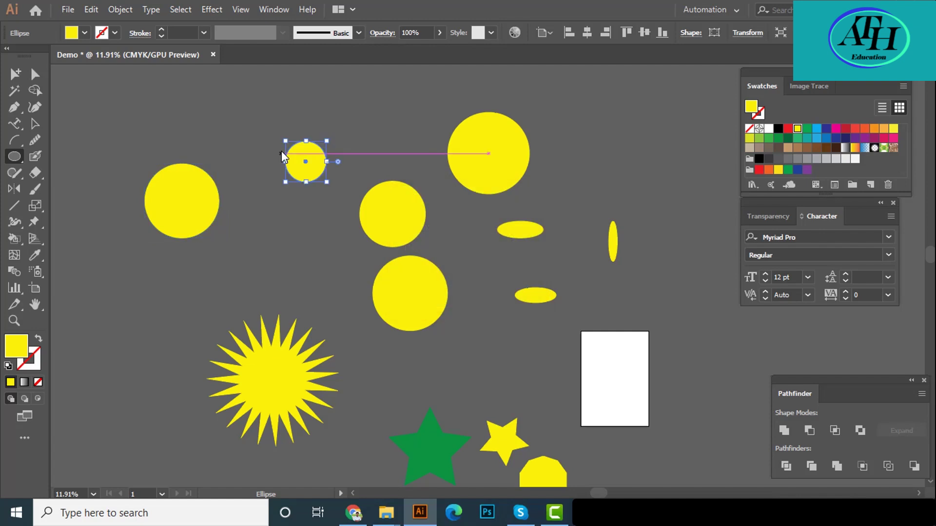
key("v")
left_click_drag(473, 194, 492, 240)
left_click(455, 253, "ctrl")
left_click(421, 250)
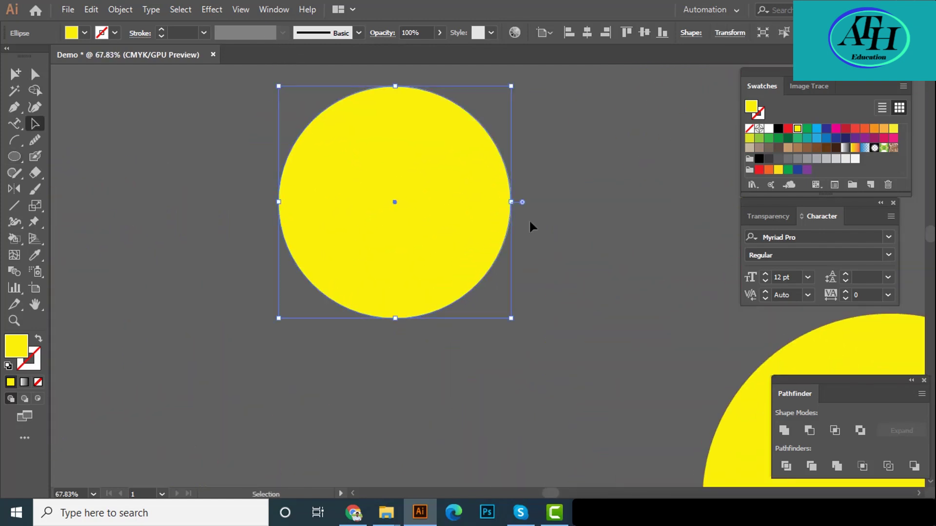
left_click_drag(553, 218, 265, 229)
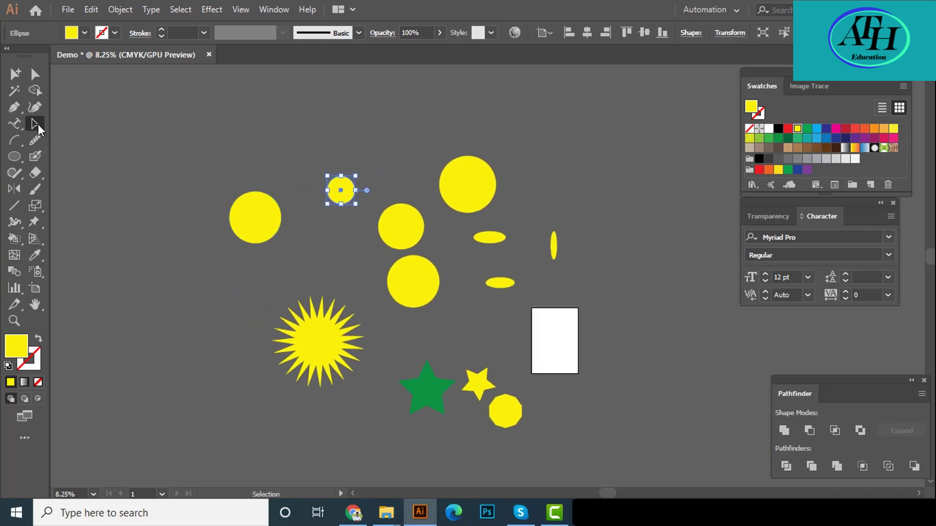
left_click(155, 166)
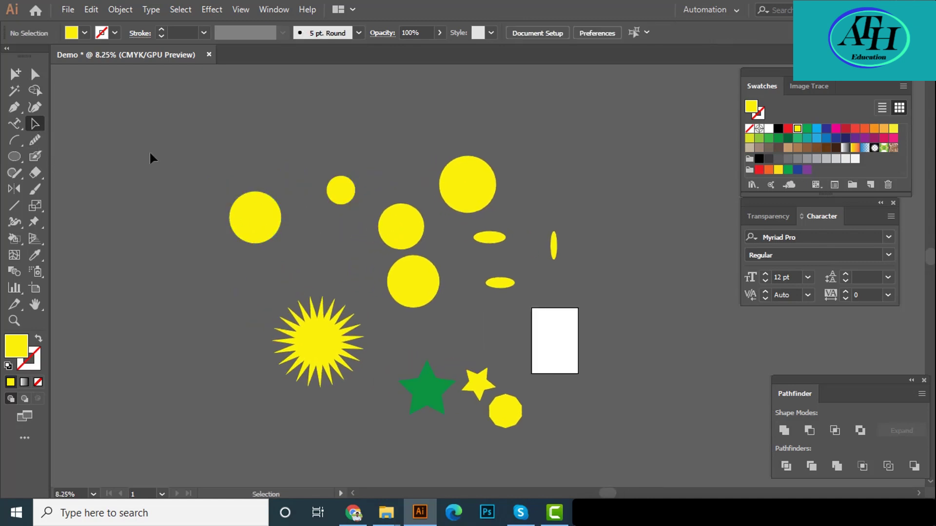
Spread the sunburst, circles, green star and small yellow star apart so they have more space between them.
left_click_drag(304, 337, 220, 144)
left_click_drag(426, 283, 342, 322)
left_click_drag(404, 246, 428, 300)
left_click_drag(424, 405, 325, 432)
left_click_drag(479, 376, 463, 338)
Move the sunburst slightly up and farther from the circle beside it.
left_click(226, 334)
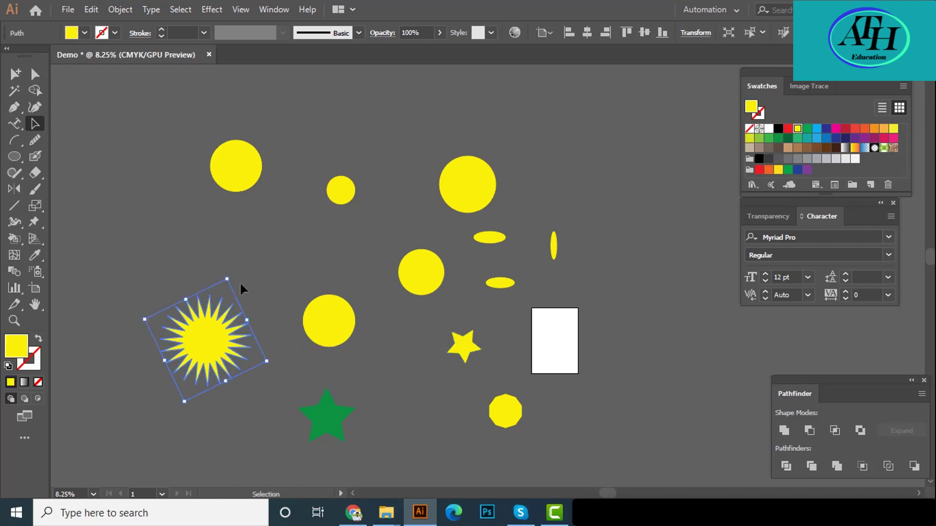
left_click_drag(230, 279, 234, 258)
left_click_drag(282, 356, 227, 367)
left_click(259, 329)
left_click(174, 338)
left_click_drag(206, 325, 236, 312)
left_click(281, 340)
Select all the shapes, move them together slightly away from the artboard, and deselect them.
scroll(631, 461, "left", 3)
key("ctrl+a")
left_click_drag(560, 183, 530, 151)
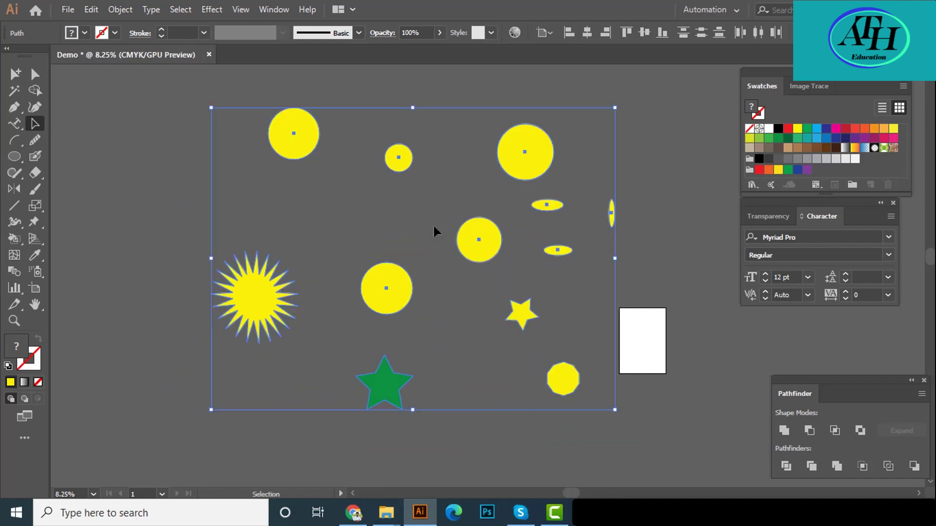
left_click(489, 206)
key("ctrl+a")
left_click(336, 192)
key("space")
scroll(441, 208, "up", 1)
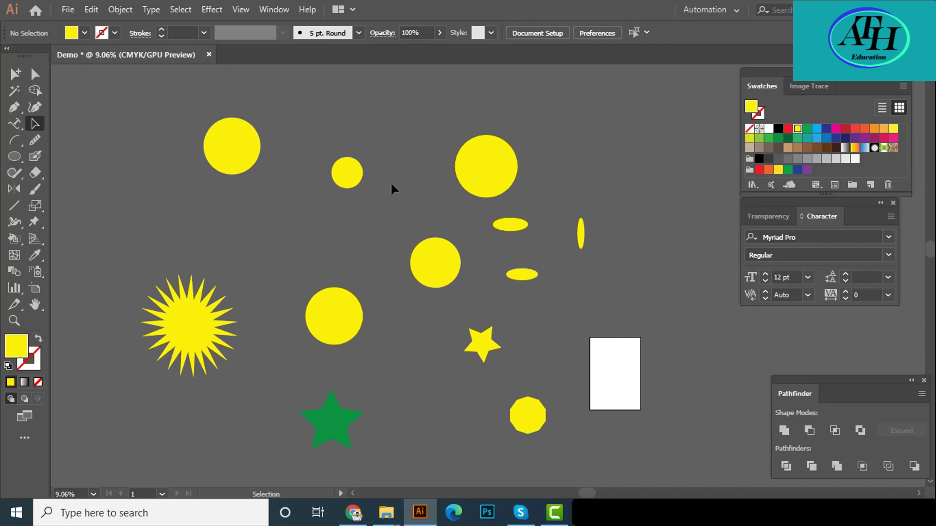
left_click_drag(326, 170, 317, 139)
Draw a yellow square above the sunburst and move the sunburst straight down clear of it.
left_click(19, 156)
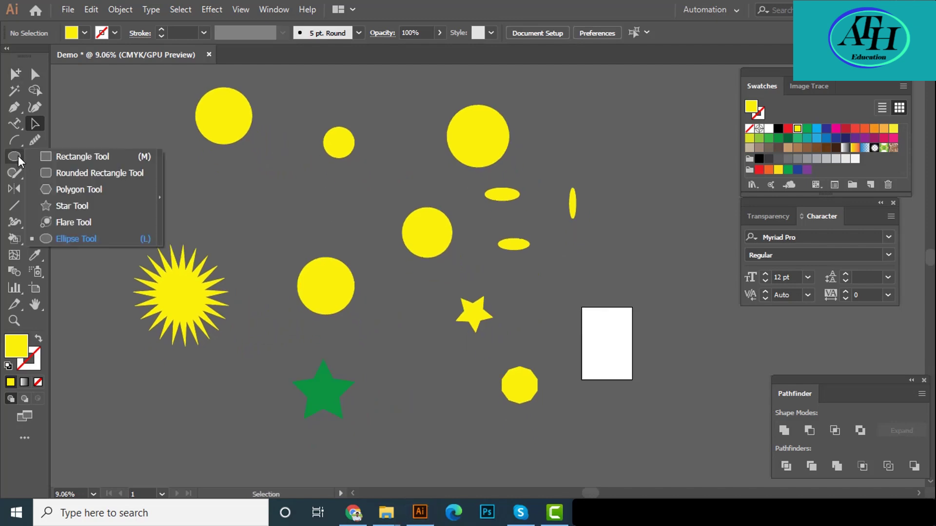
left_click(40, 157)
left_click_drag(158, 173, 235, 249)
key("v")
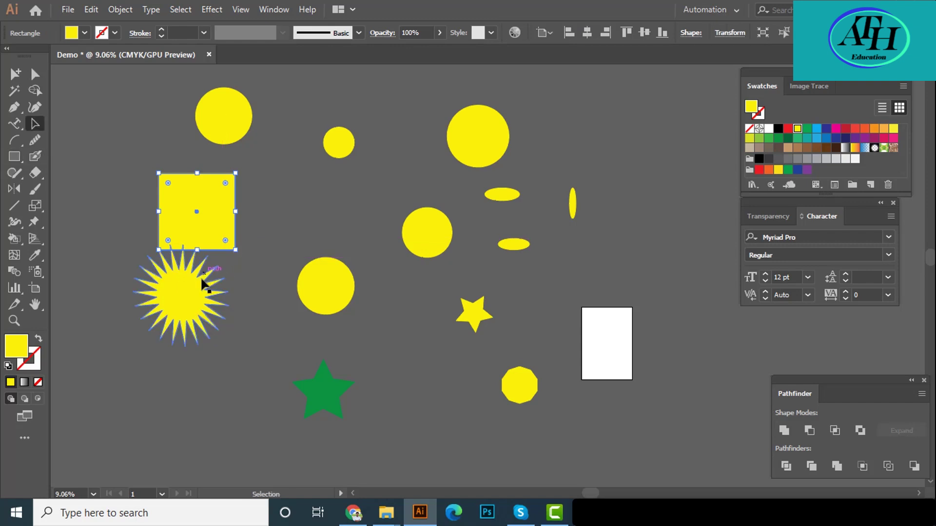
left_click_drag(208, 296, 210, 359)
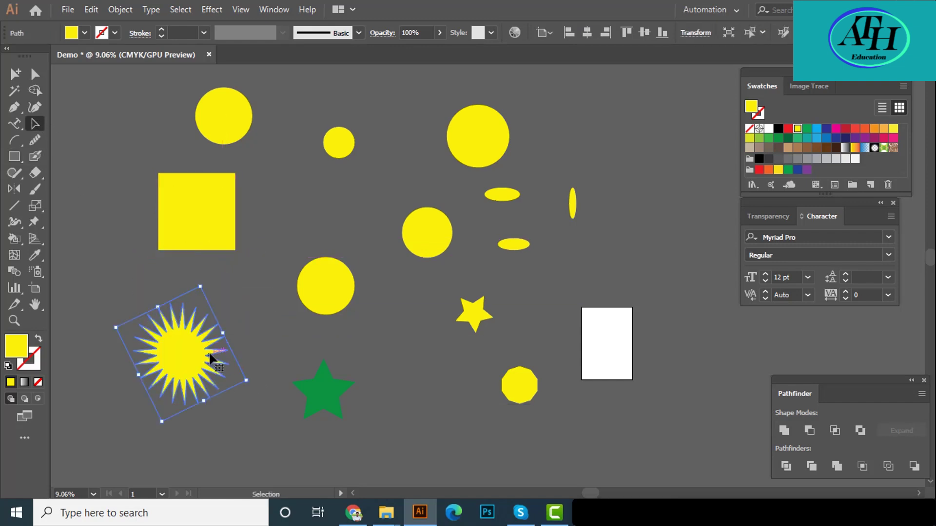
left_click(236, 318)
Round only the square's upper-right corner to about 6.56 in with Direct Selection and undo the rounding.
left_click(197, 217)
key("ctrl+space")
left_click_drag(162, 207, 305, 266)
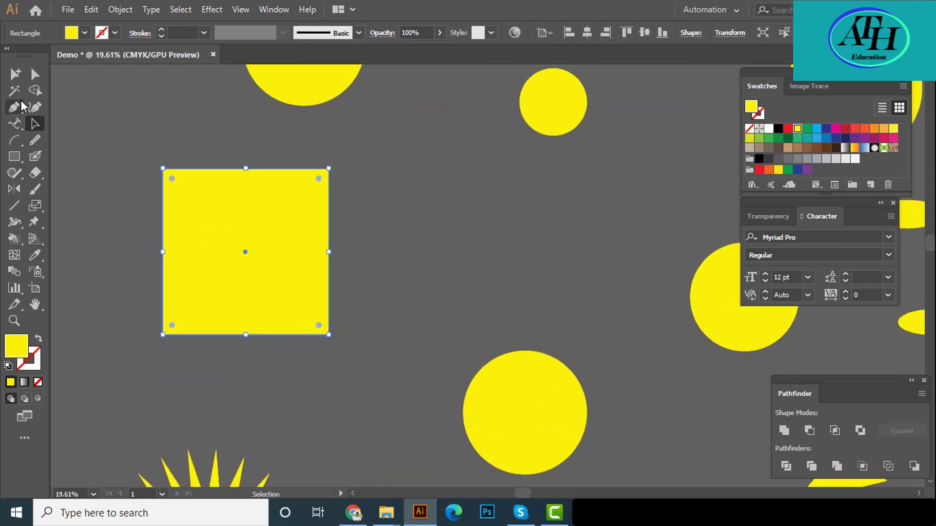
left_click(37, 77)
key("ctrl+space")
left_click_drag(322, 203, 353, 173)
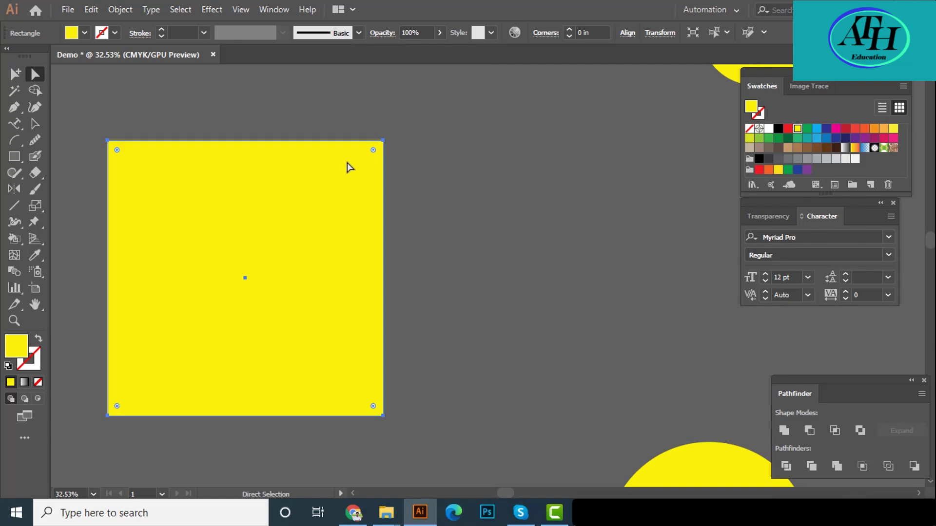
left_click_drag(373, 151, 236, 288)
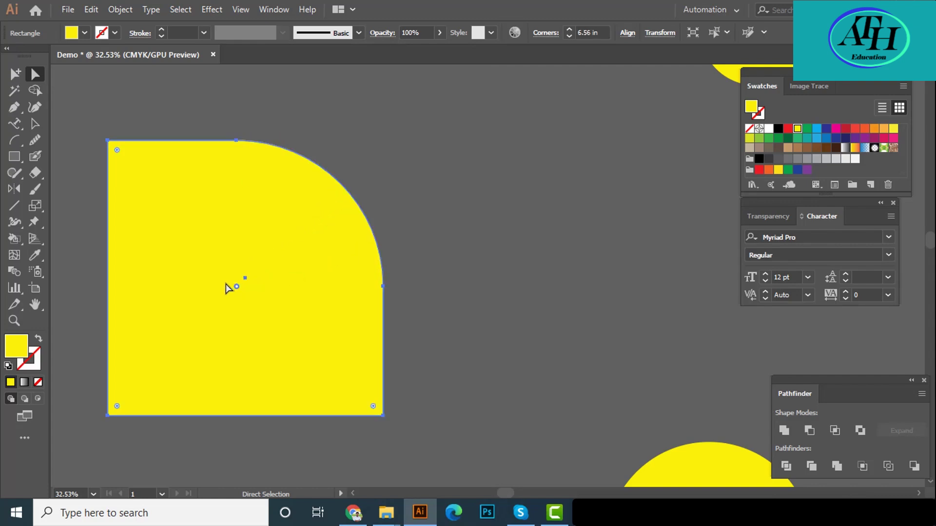
left_click(438, 204)
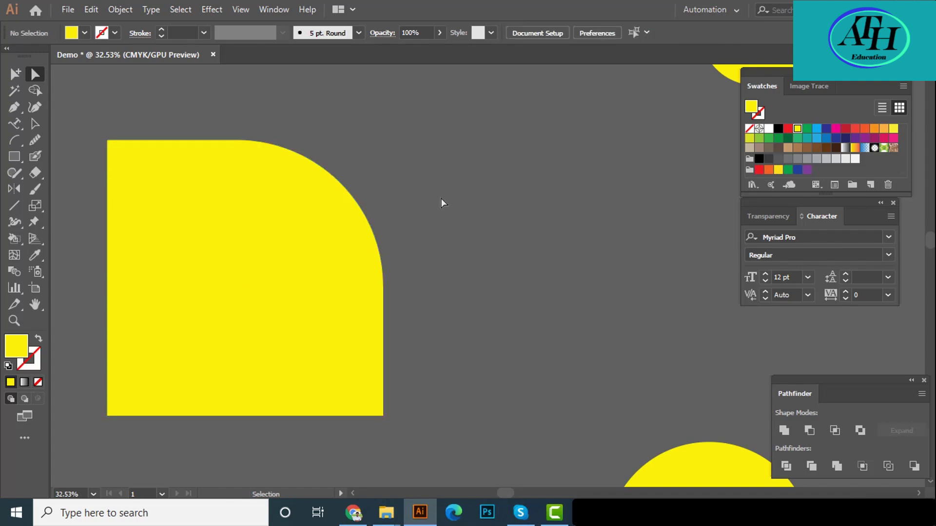
key("ctrl+z")
Scale the square down proportionally to about 8.5 in and move it into open space away from the circles.
scroll(418, 227, "down", 2)
left_click_drag(353, 240, 436, 270)
scroll(355, 294, "down", 1)
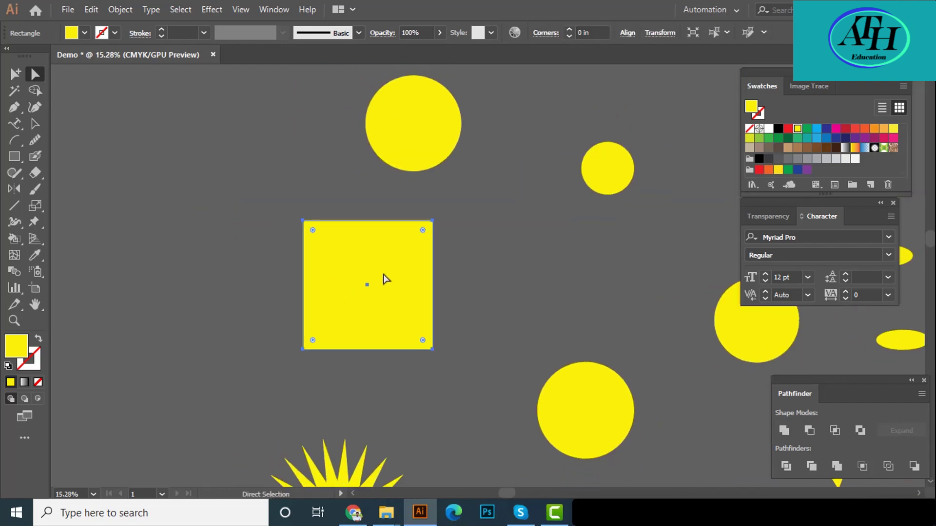
left_click(36, 122)
left_click_drag(433, 221, 407, 263)
left_click_drag(377, 299, 266, 310)
left_click_drag(266, 310, 268, 281)
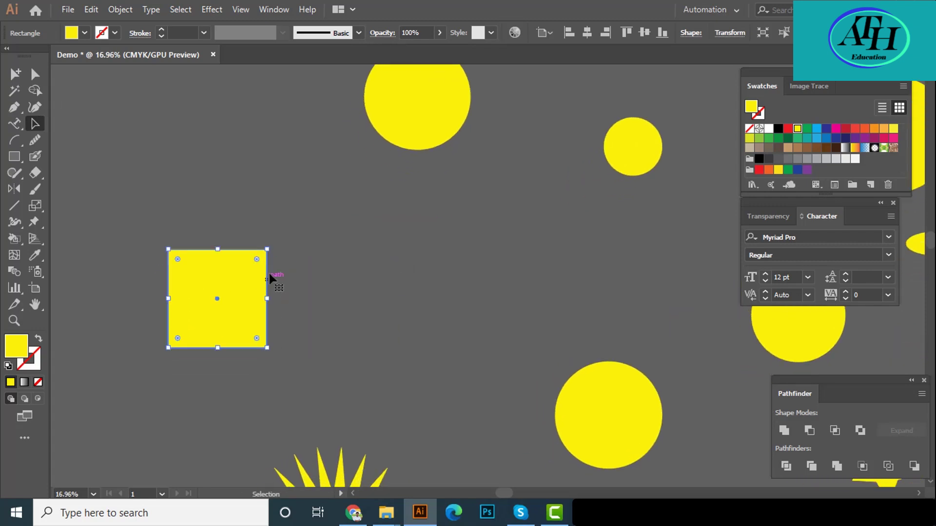
left_click_drag(233, 318, 273, 314)
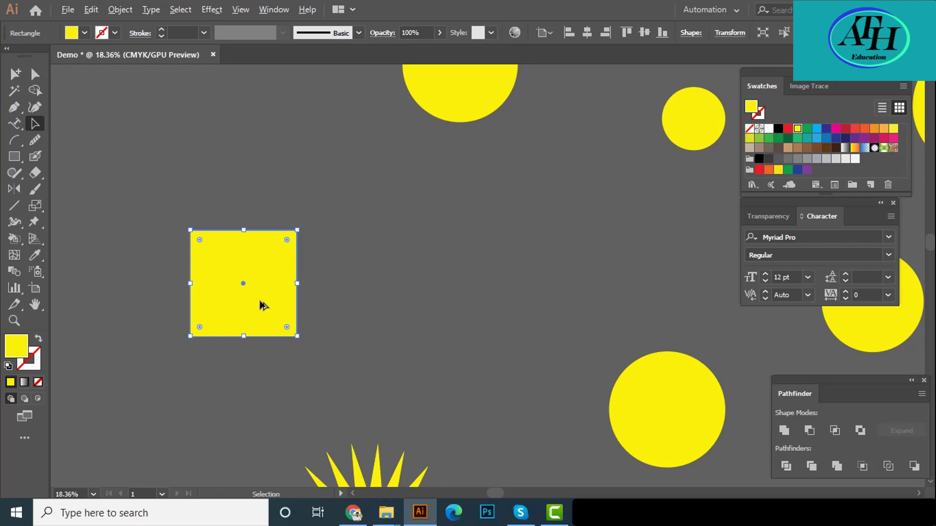
Duplicate the square twice, placing one copy flush against its right edge and another flush against its top edge.
left_click_drag(262, 306, 377, 289)
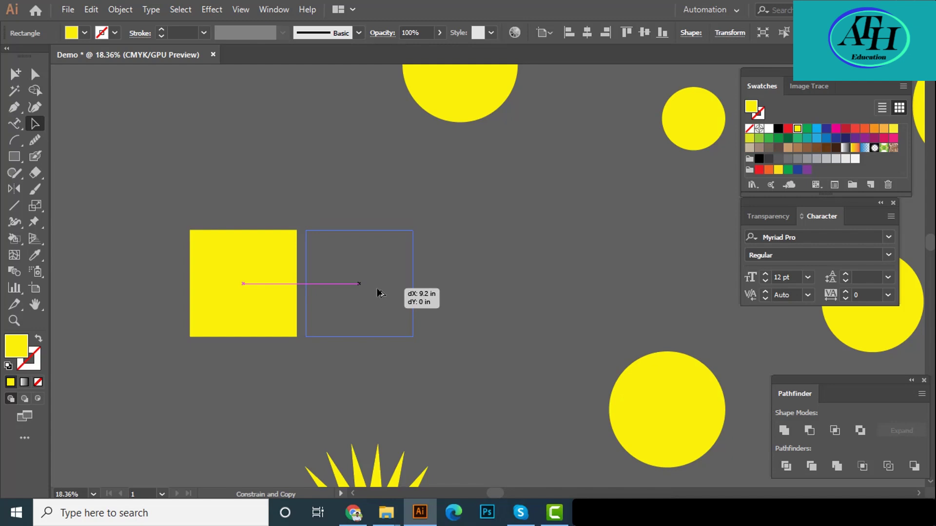
left_click_drag(378, 292, 399, 383)
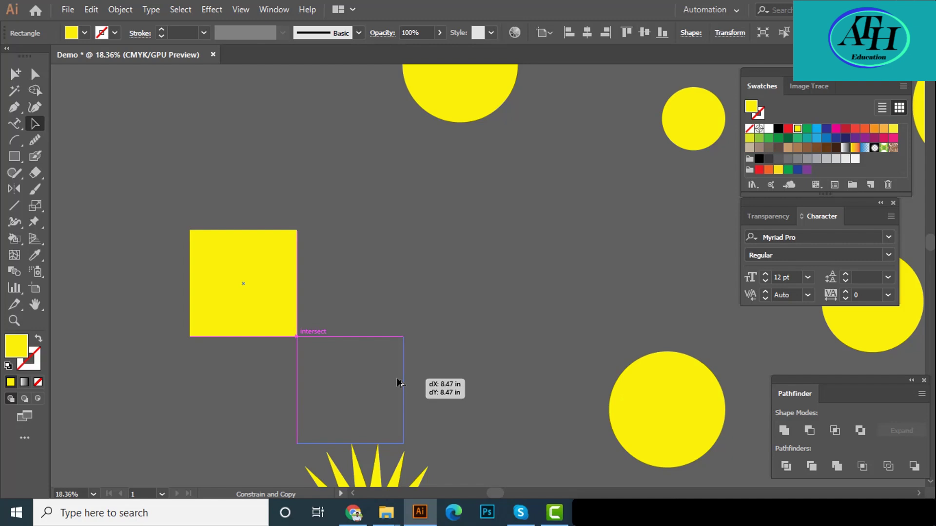
left_click_drag(398, 383, 369, 342)
left_click_drag(272, 322, 280, 207)
left_click(345, 179)
Fill the corner square of the L arrangement with bright blue and the square to its right with green.
key("ctrl+space")
left_click_drag(223, 213, 224, 217)
left_click(402, 198)
key("ctrl+alt+space")
left_click(348, 221)
left_click(244, 253)
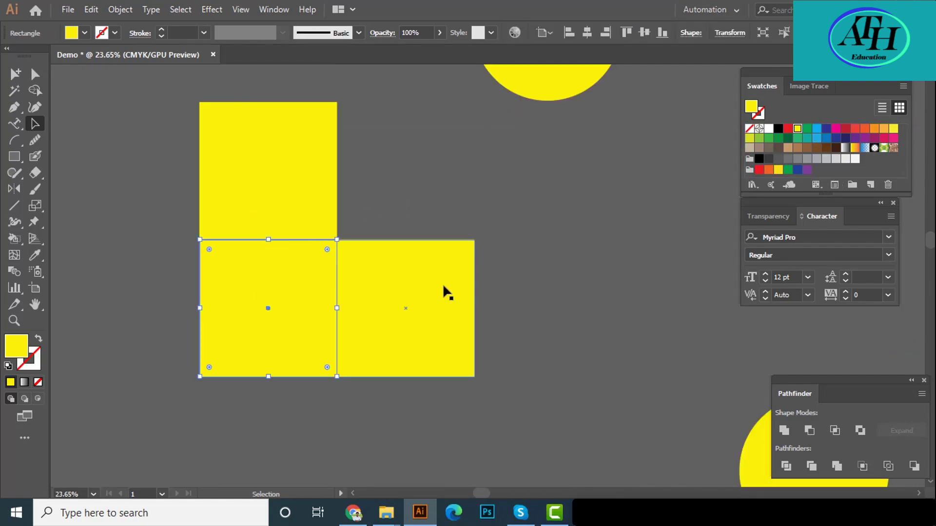
left_click(816, 129)
left_click(468, 303)
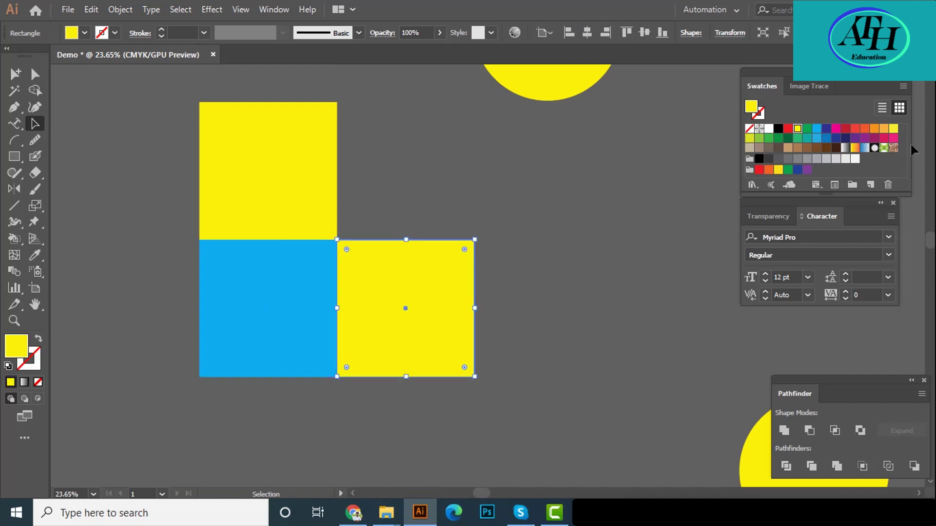
left_click(807, 129)
left_click(448, 174)
Try to reshape the yellow square by moving its top edge with Direct Selection and undo each attempt.
left_click(297, 176)
left_click(35, 74)
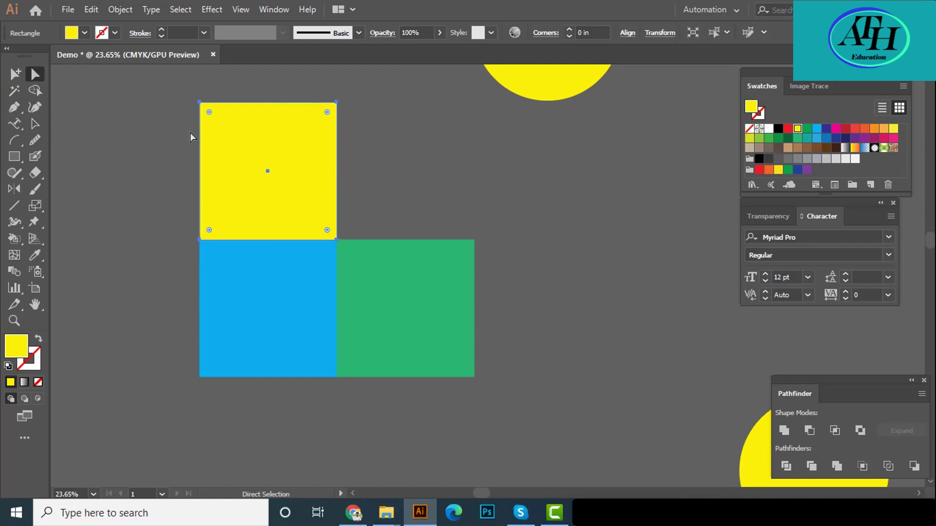
left_click_drag(257, 103, 272, 130)
key("ctrl+z")
left_click_drag(274, 108, 273, 117)
key("ctrl+z")
Slant the yellow square's top edge down and rightward, and move the green square's right edge to meet it, forming a cube.
left_click(271, 103)
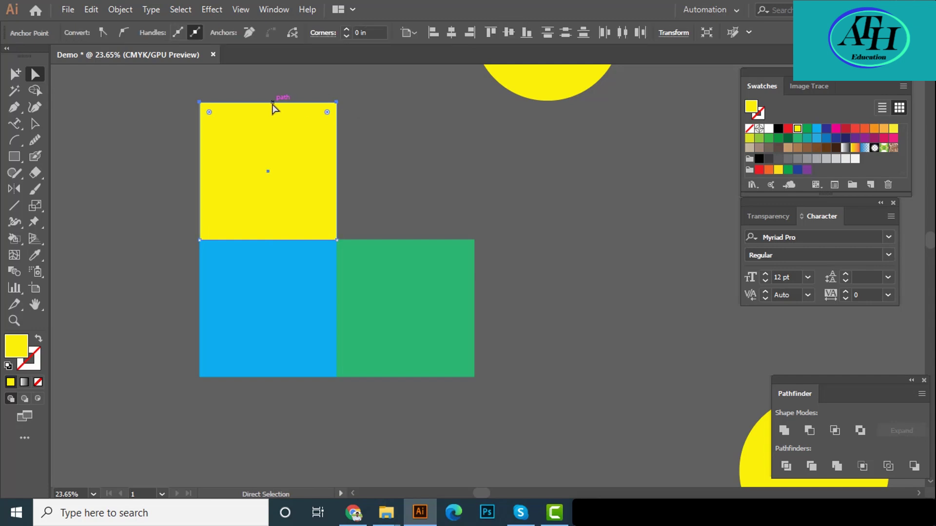
left_click_drag(272, 102, 341, 194)
left_click(473, 297)
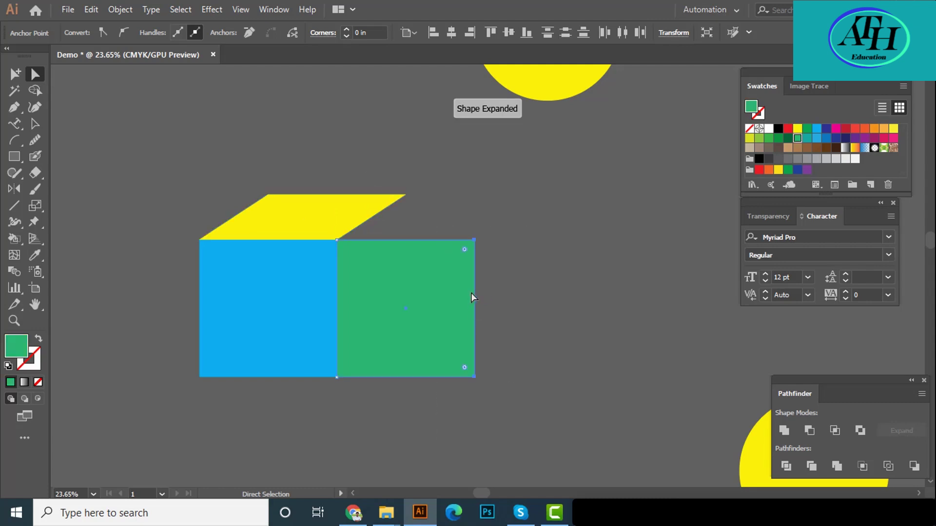
left_click_drag(475, 296, 406, 251)
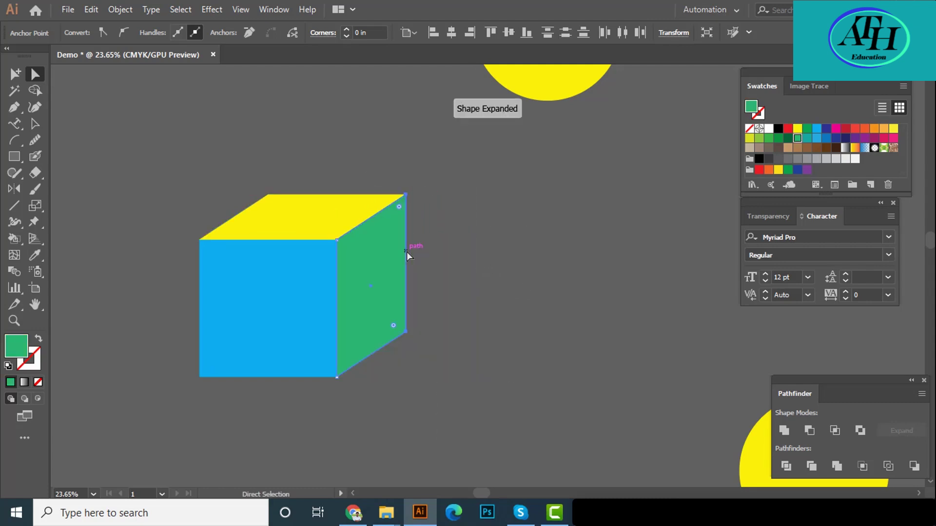
left_click(469, 251)
scroll(459, 255, "down", 2)
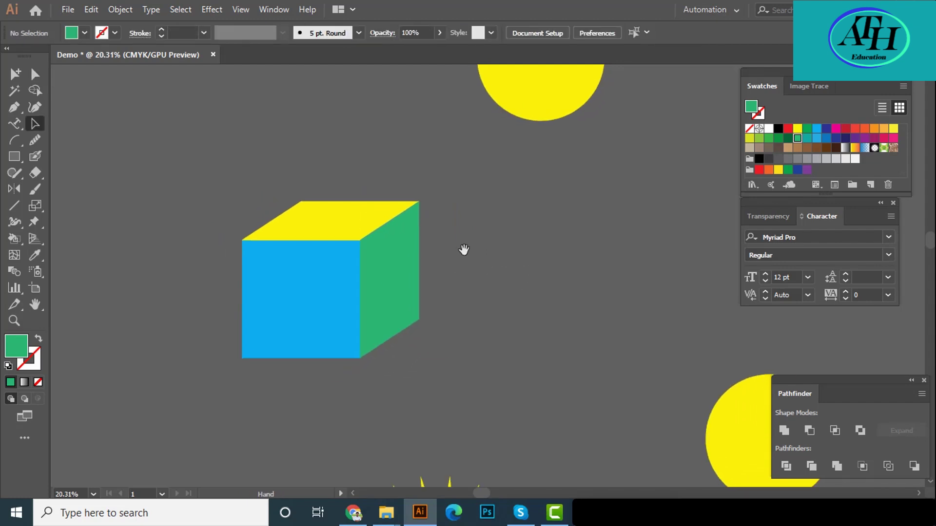
scroll(401, 226, "down", 1)
left_click_drag(401, 225, 392, 247)
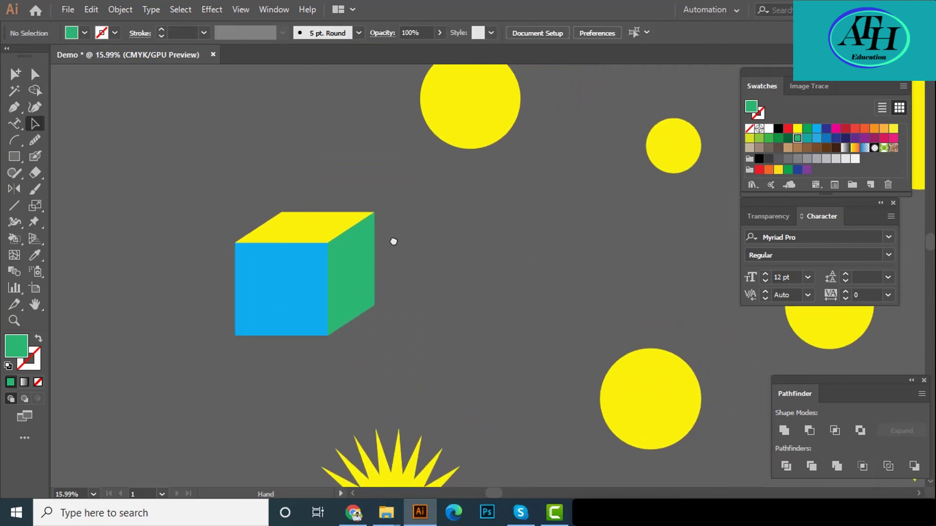
scroll(438, 284, "up", 1)
scroll(399, 287, "down", 2)
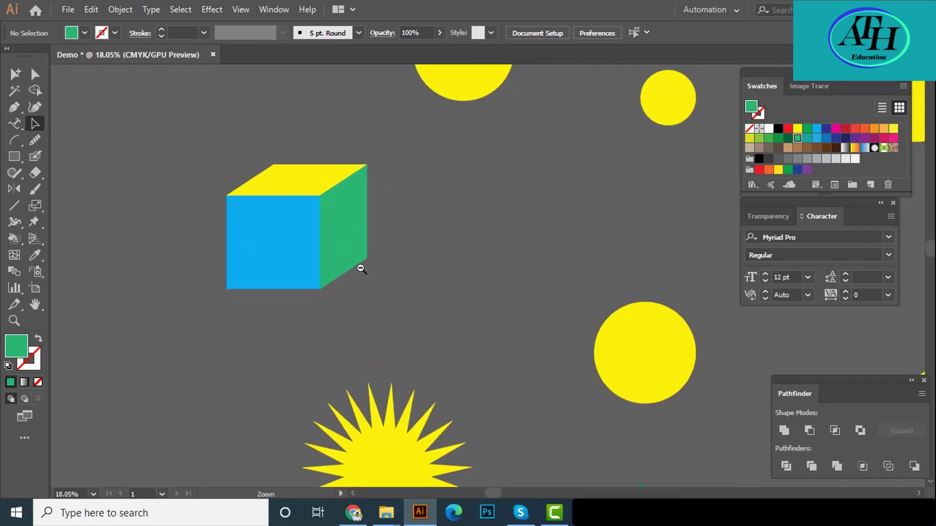
left_click_drag(422, 253, 425, 250)
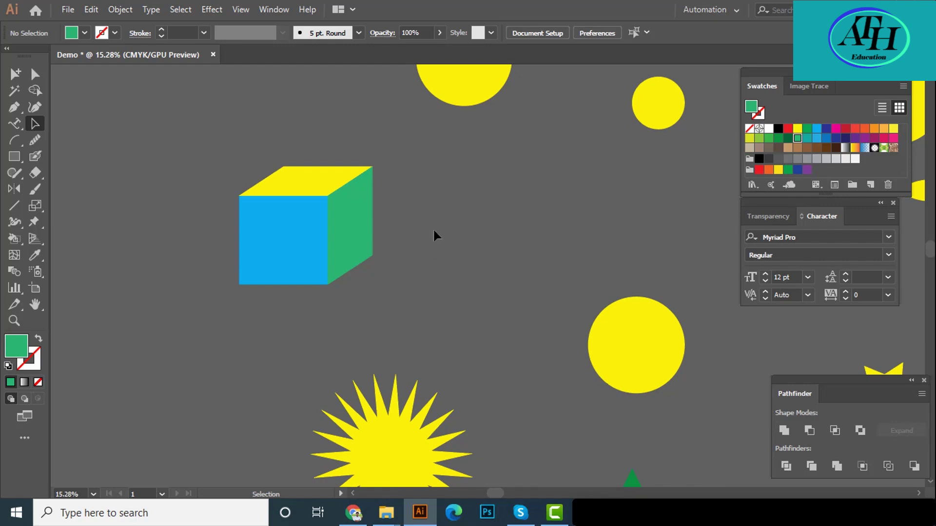
Delete the top anchor point of the yellow circle above the cube with Direct Selection, leaving a lower half circle.
left_click_drag(424, 235, 402, 268)
left_click_drag(336, 232, 386, 230)
left_click_drag(453, 251, 372, 335)
left_click_drag(438, 320, 302, 355)
left_click(406, 230)
left_click_drag(406, 230, 453, 229)
left_click_drag(337, 234, 313, 247)
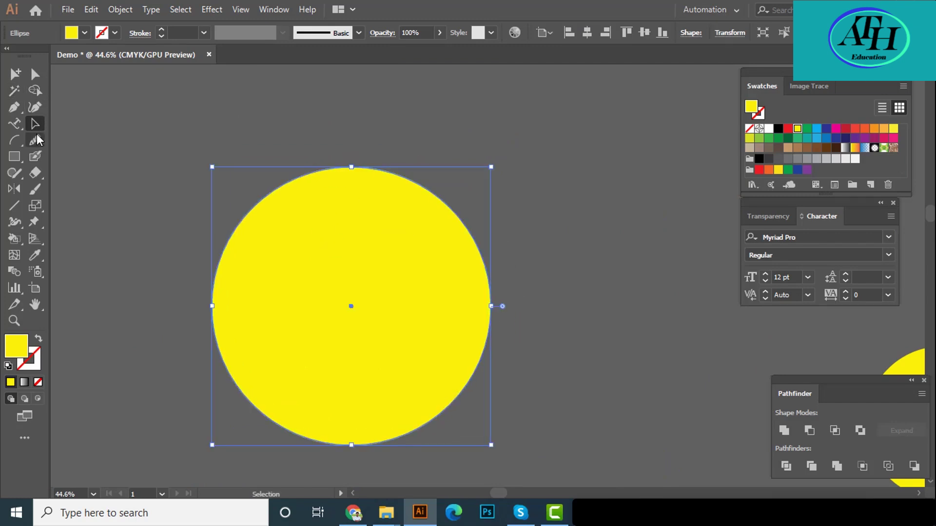
left_click(36, 76)
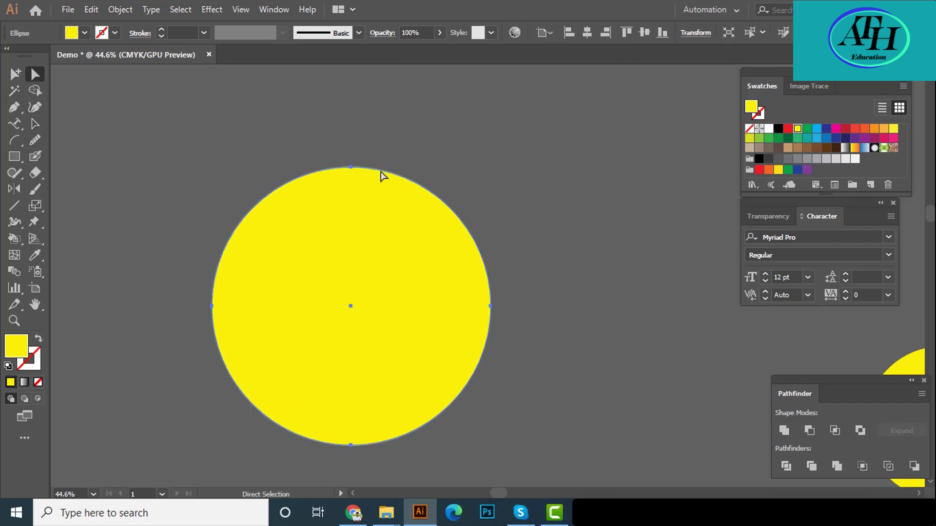
left_click(351, 168)
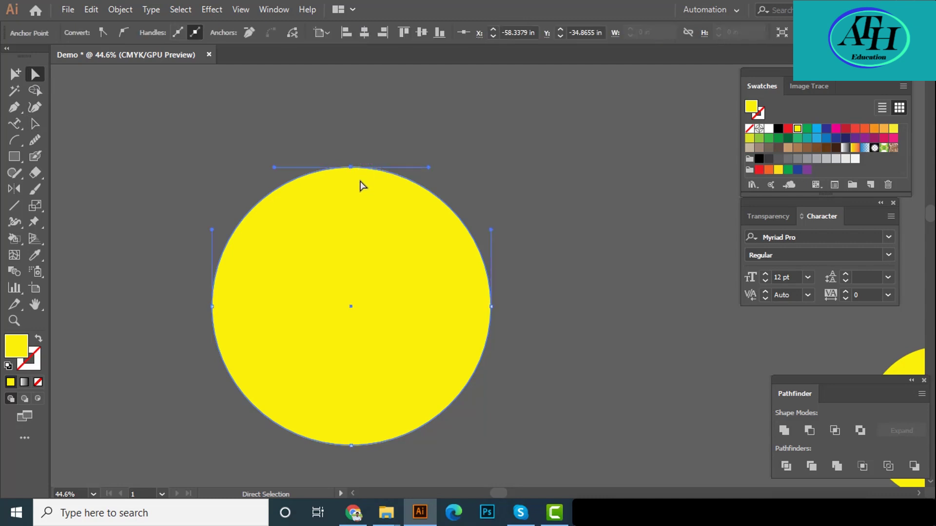
key("Delete")
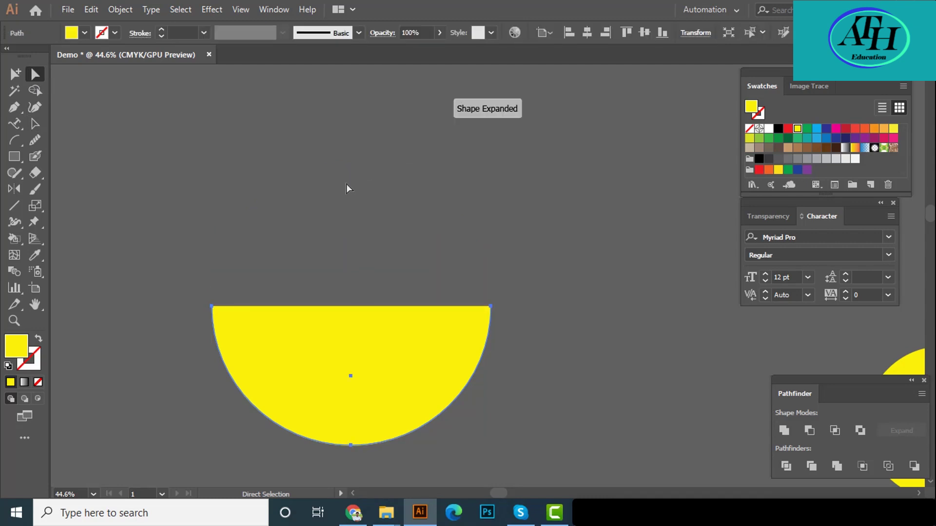
Deselect the half circle and zoom out to view the cube together with all the other drawn shapes.
key("v")
left_click_drag(396, 302, 371, 210)
left_click(381, 230)
left_click(465, 242)
left_click_drag(464, 241, 362, 276)
left_click_drag(362, 277, 427, 271)
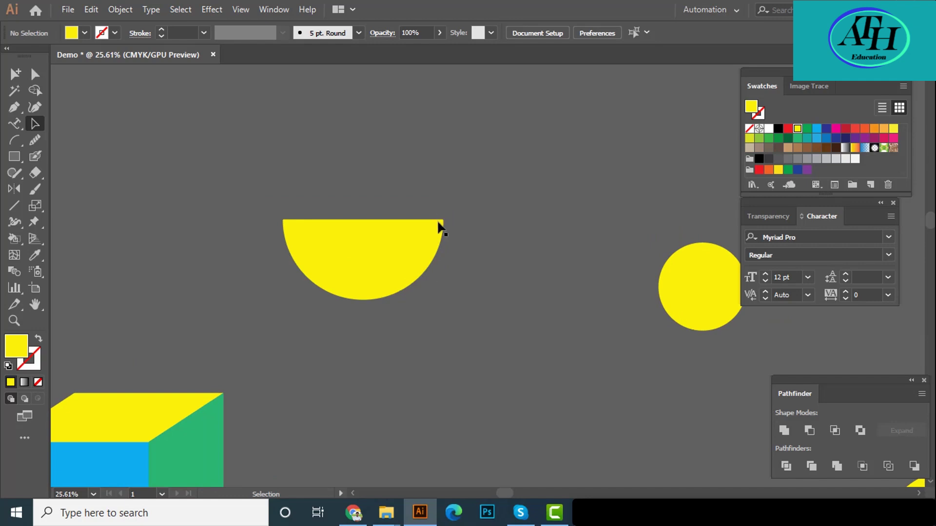
left_click_drag(474, 221, 353, 226)
left_click(355, 225, "alt")
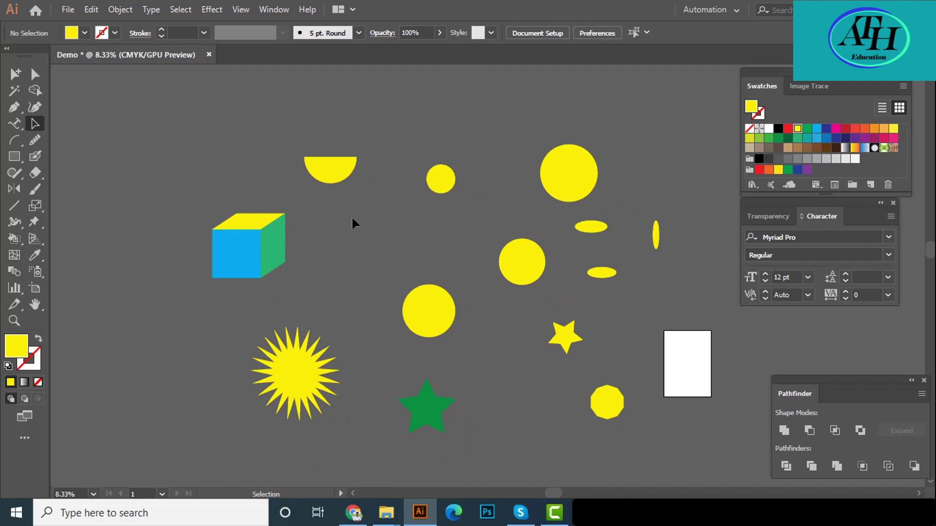
key("space")
left_click_drag(303, 229, 256, 264)
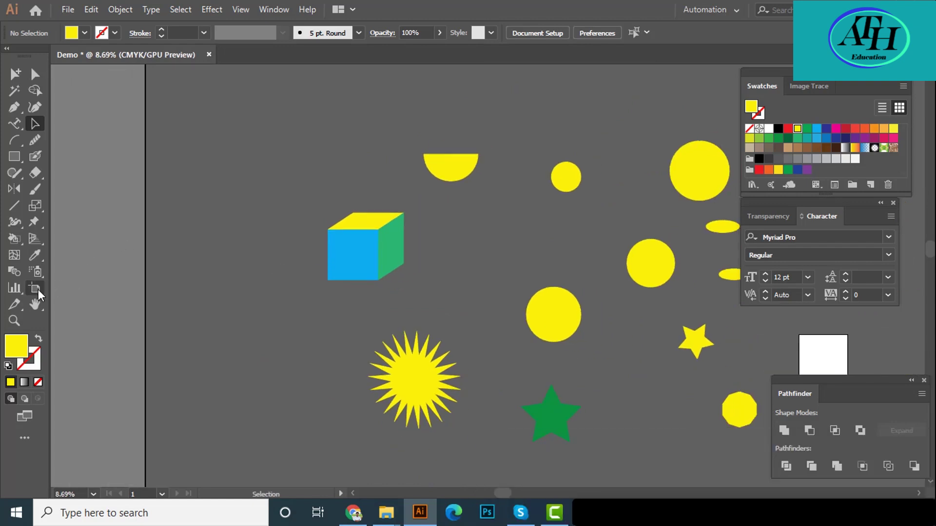
Magnify the cube to 33.33% with the Zoom tool.
left_click(18, 318)
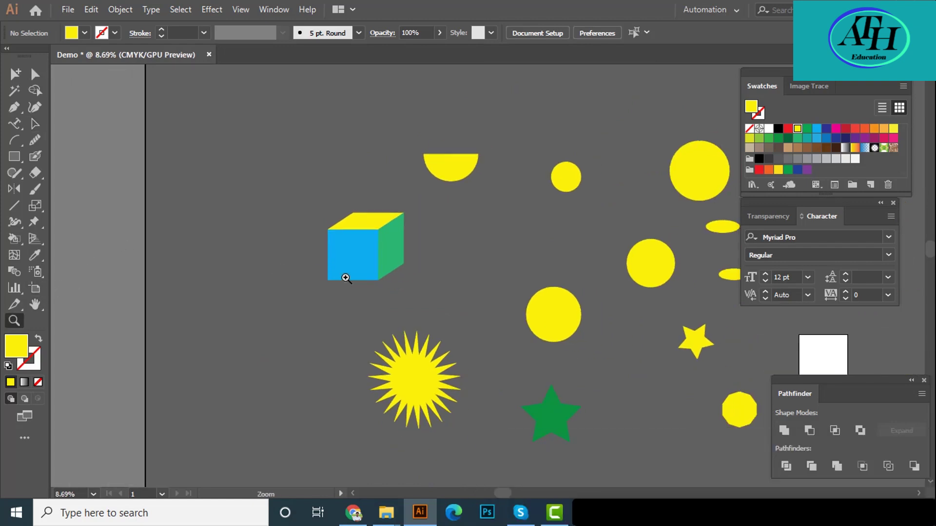
left_click(450, 238)
left_click(467, 270)
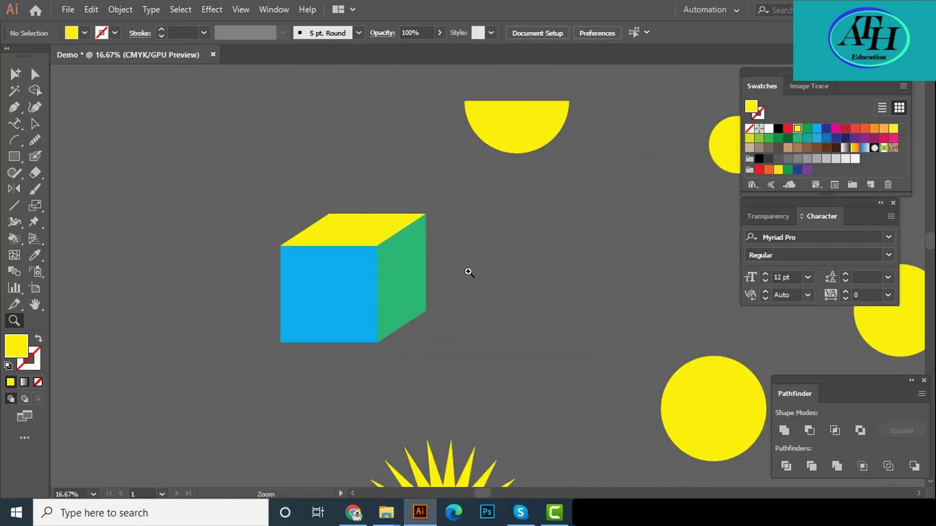
left_click(446, 279)
left_click(446, 279)
Zoom out from the cube in three stages to 12.5% with the Zoom Out command.
right_click(502, 242)
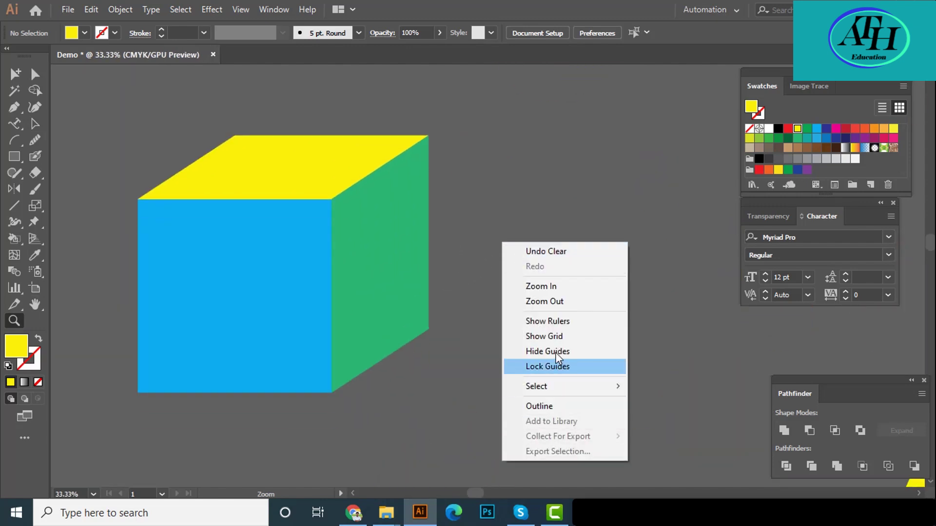
left_click(560, 298)
right_click(539, 240)
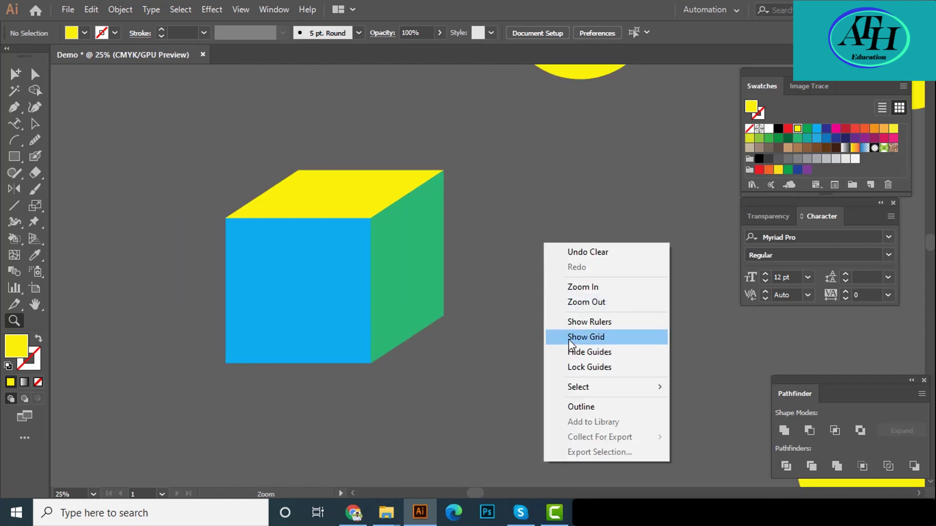
left_click(577, 298)
right_click(540, 226)
left_click(570, 286)
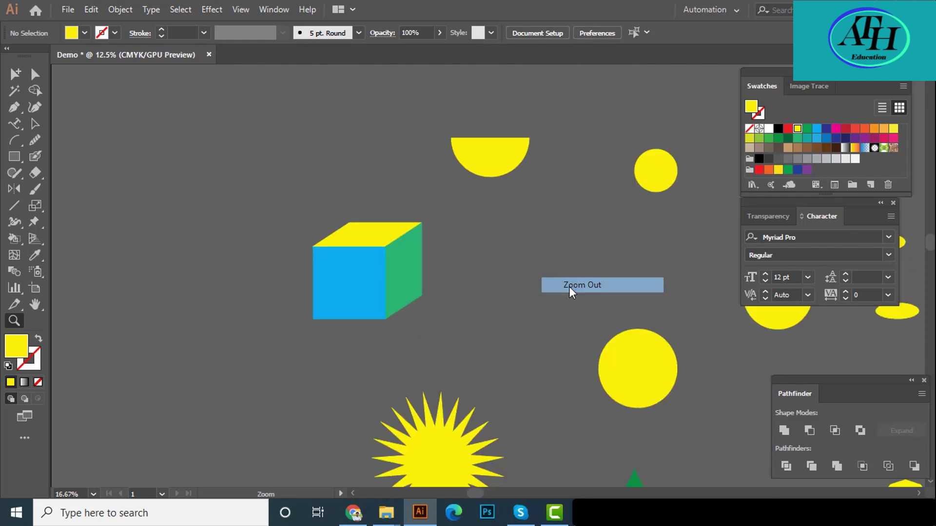
Return to the Selection tool and adjust the view to about 10% around the cube, sunburst and green star.
left_click(39, 125)
left_click_drag(193, 283, 159, 188)
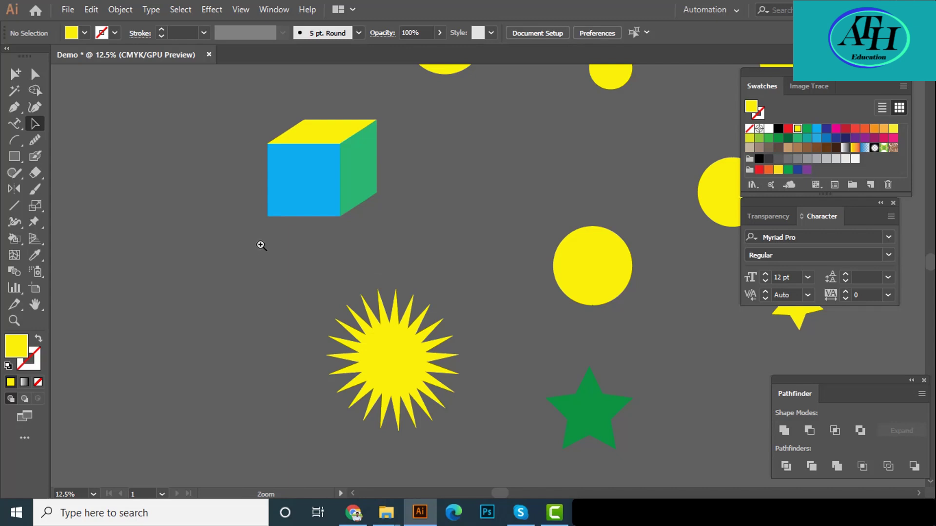
left_click_drag(277, 248, 236, 249)
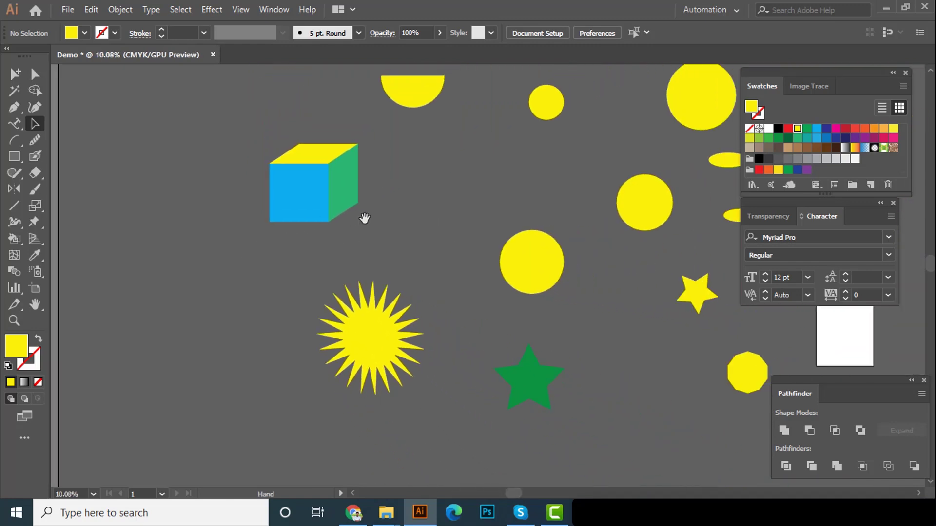